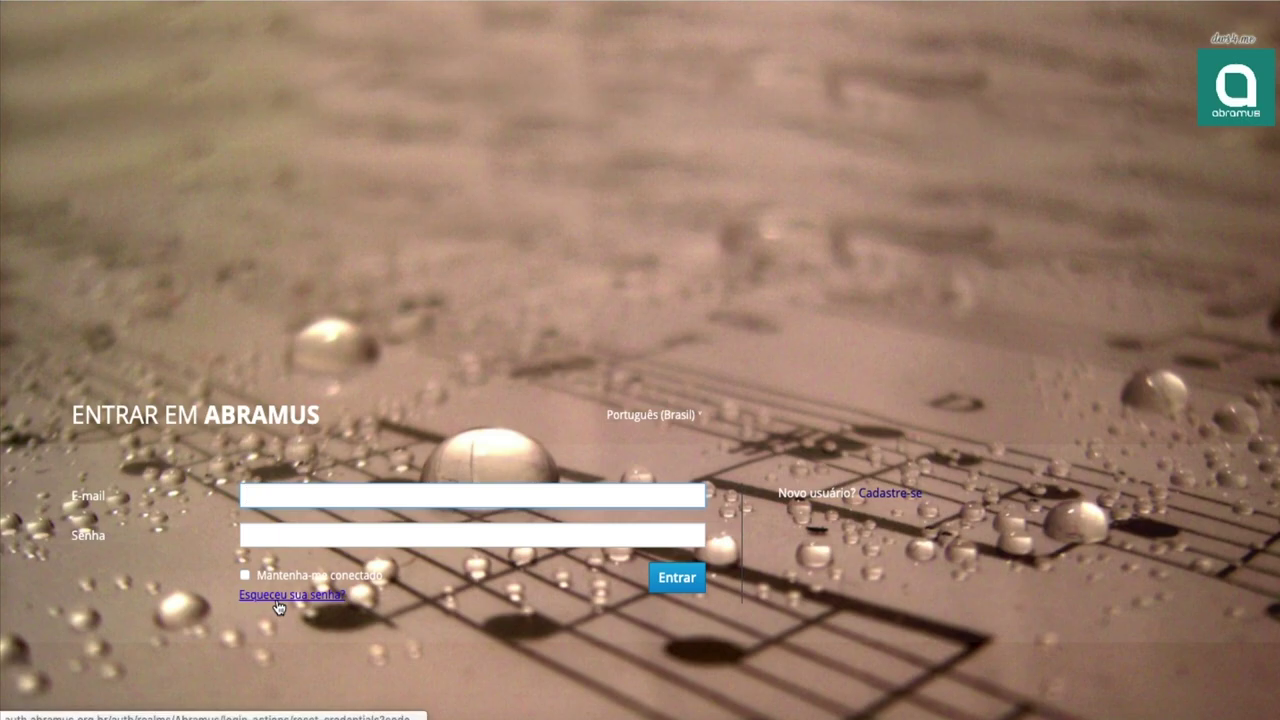
Sign in to Portal Abramus with the account e-mail and password, then open the Cadastro area.
click(278, 603)
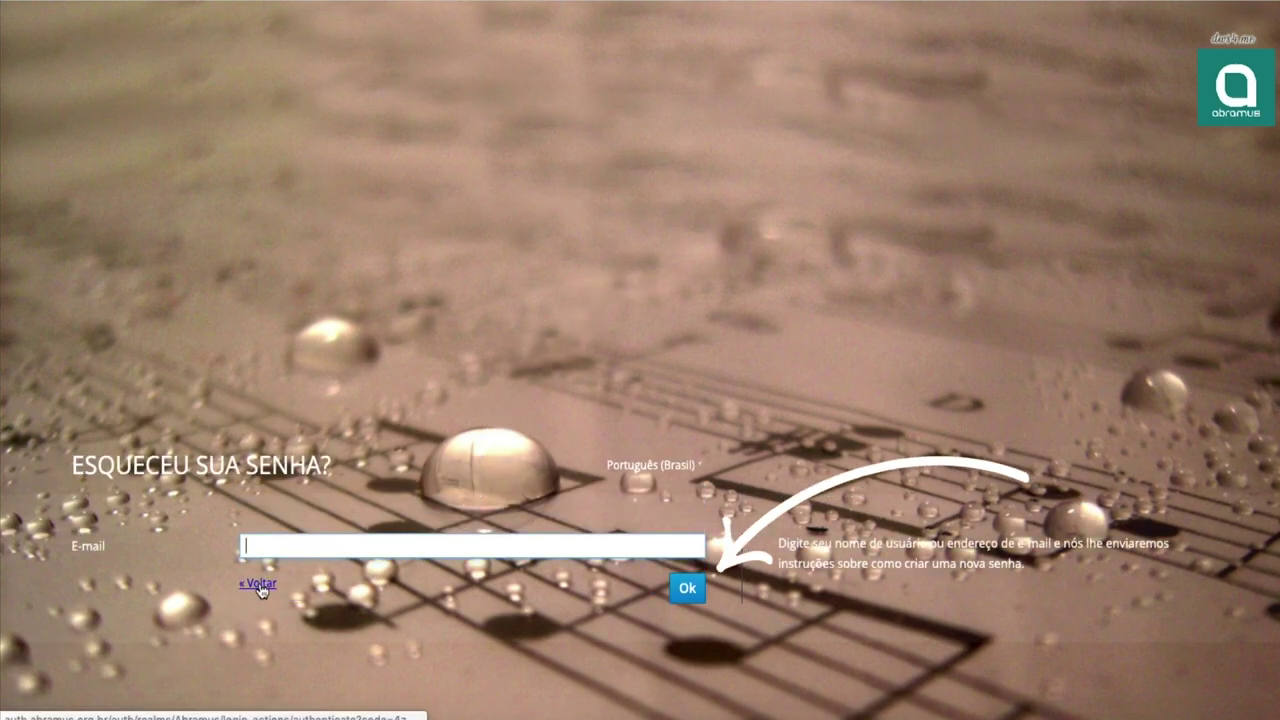
click(260, 587)
key(Tab)
text(••••••••)
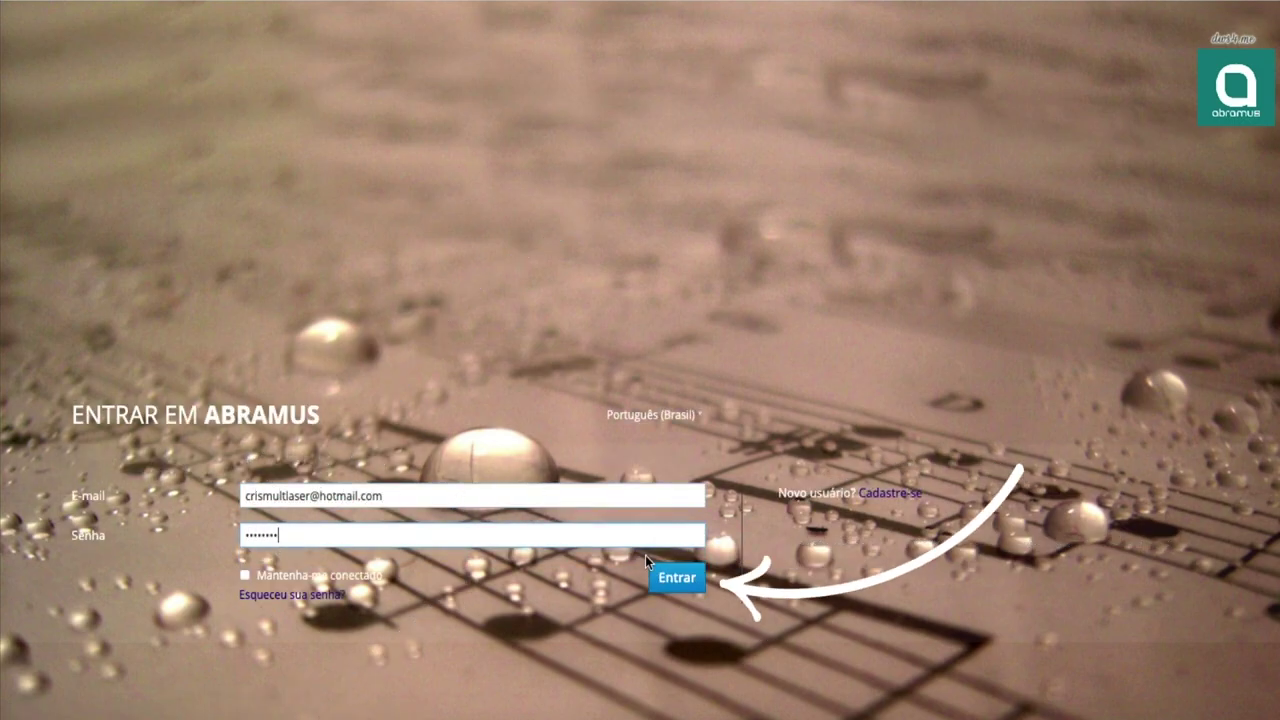
click(677, 577)
click(574, 209)
Create a new Fonograma registration and link the first work found by searching 'teste'.
click(128, 100)
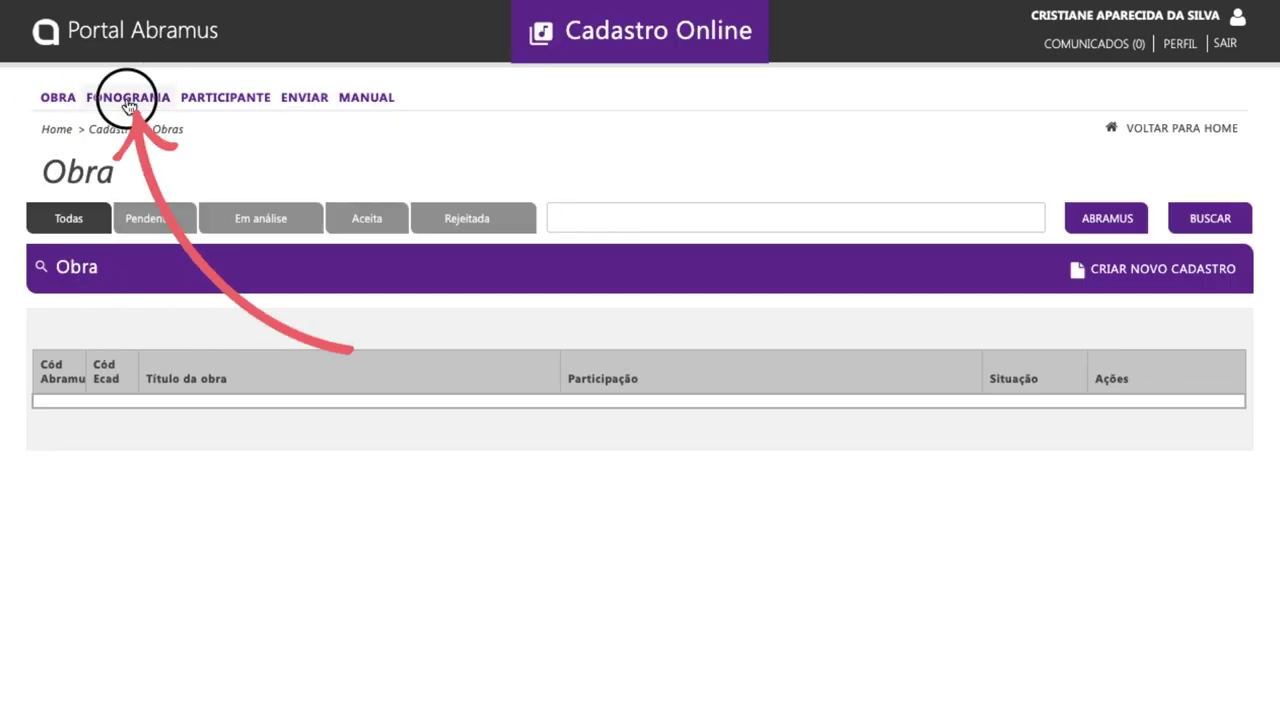
click(1130, 270)
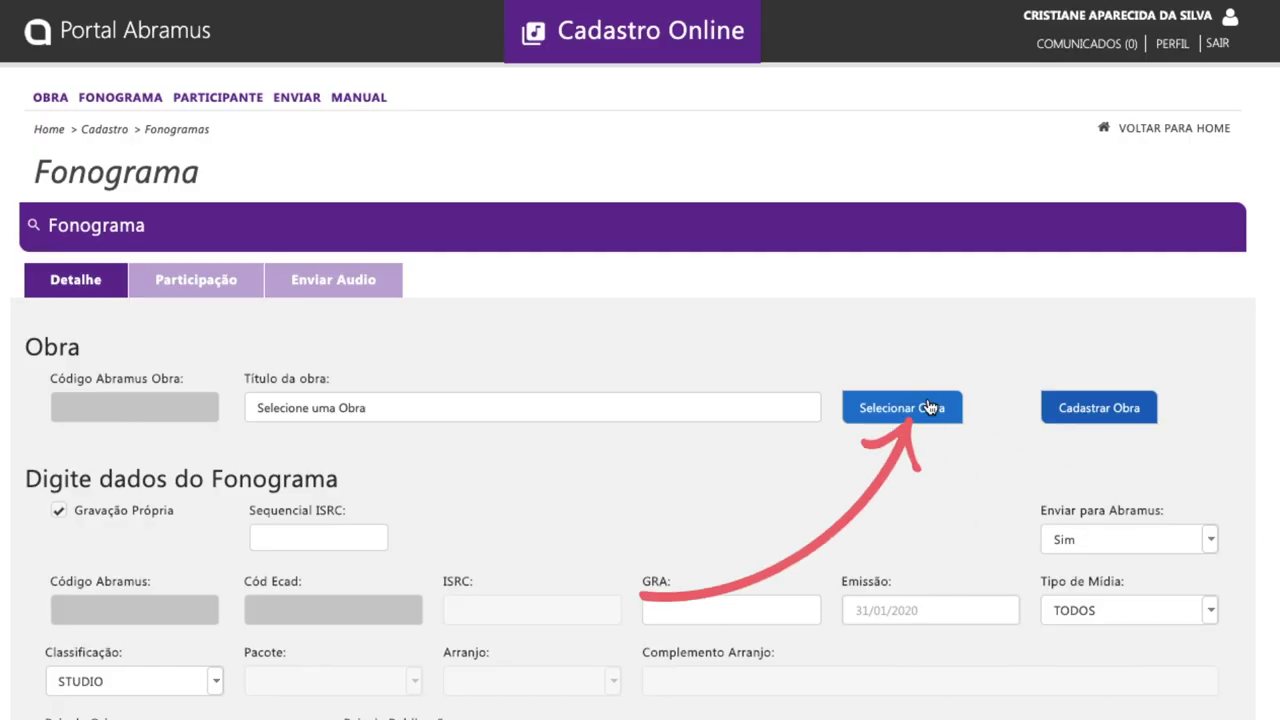
click(929, 407)
text(teste)
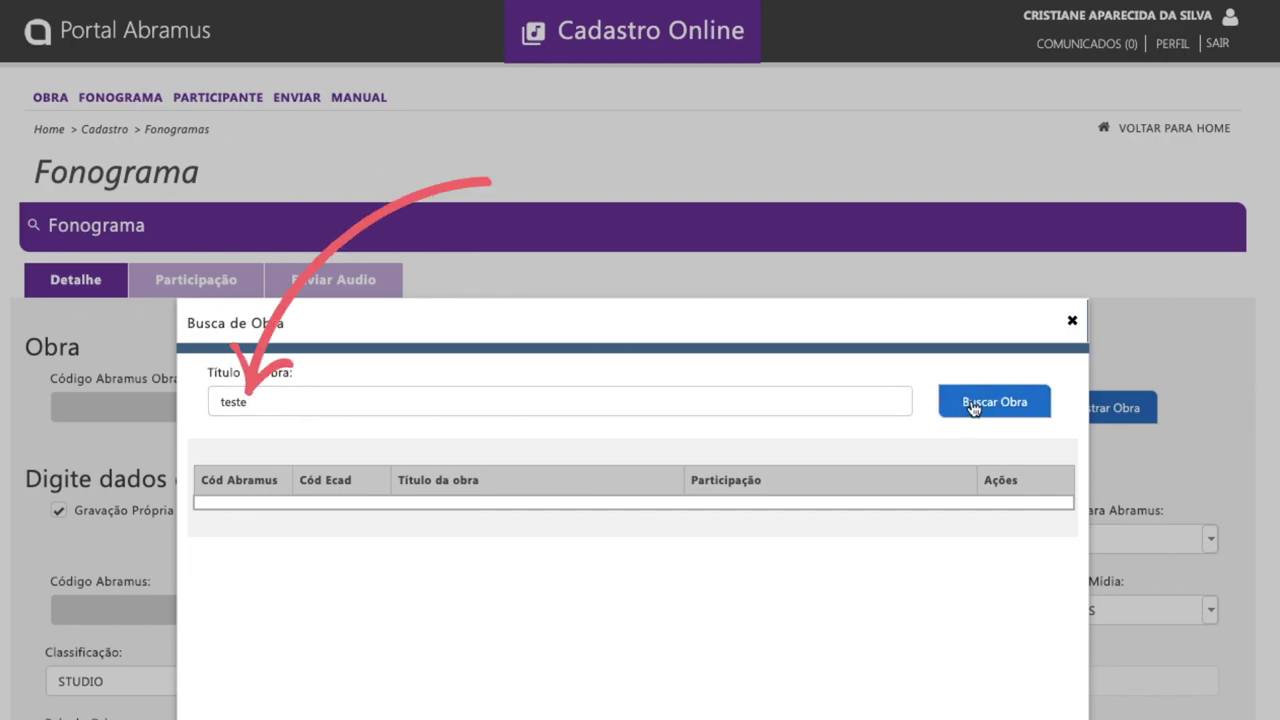
click(971, 404)
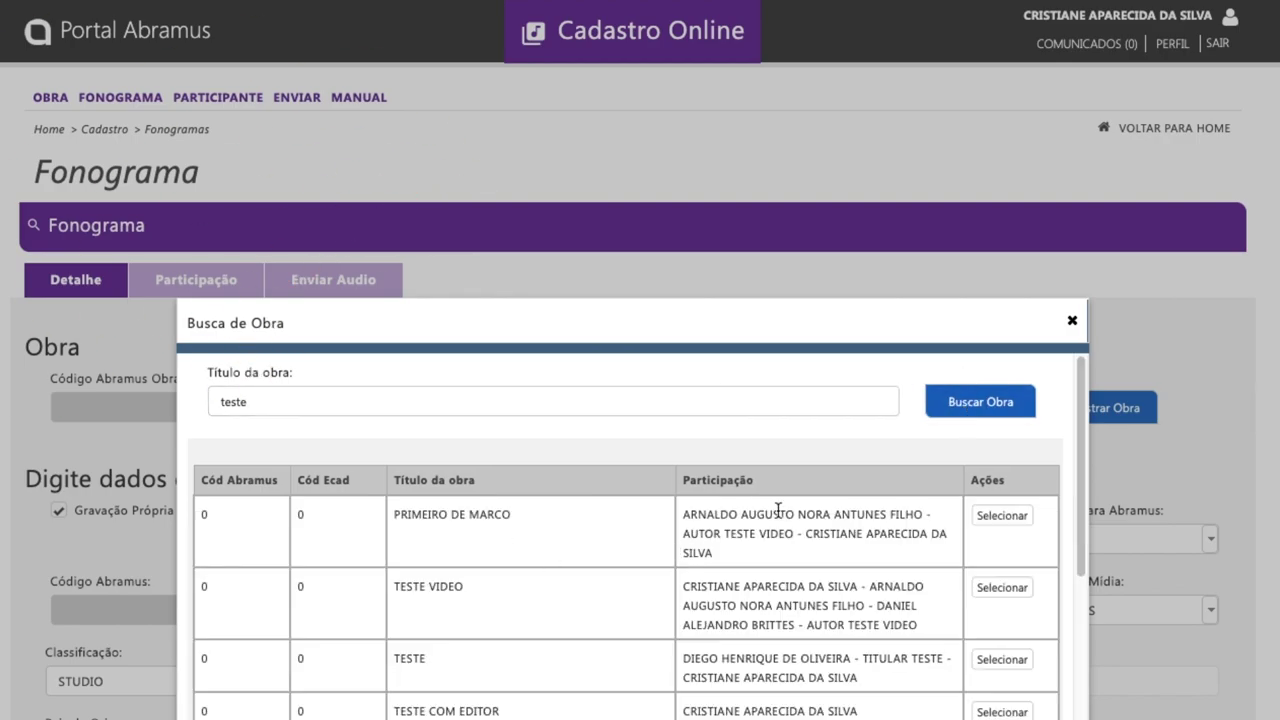
click(1001, 527)
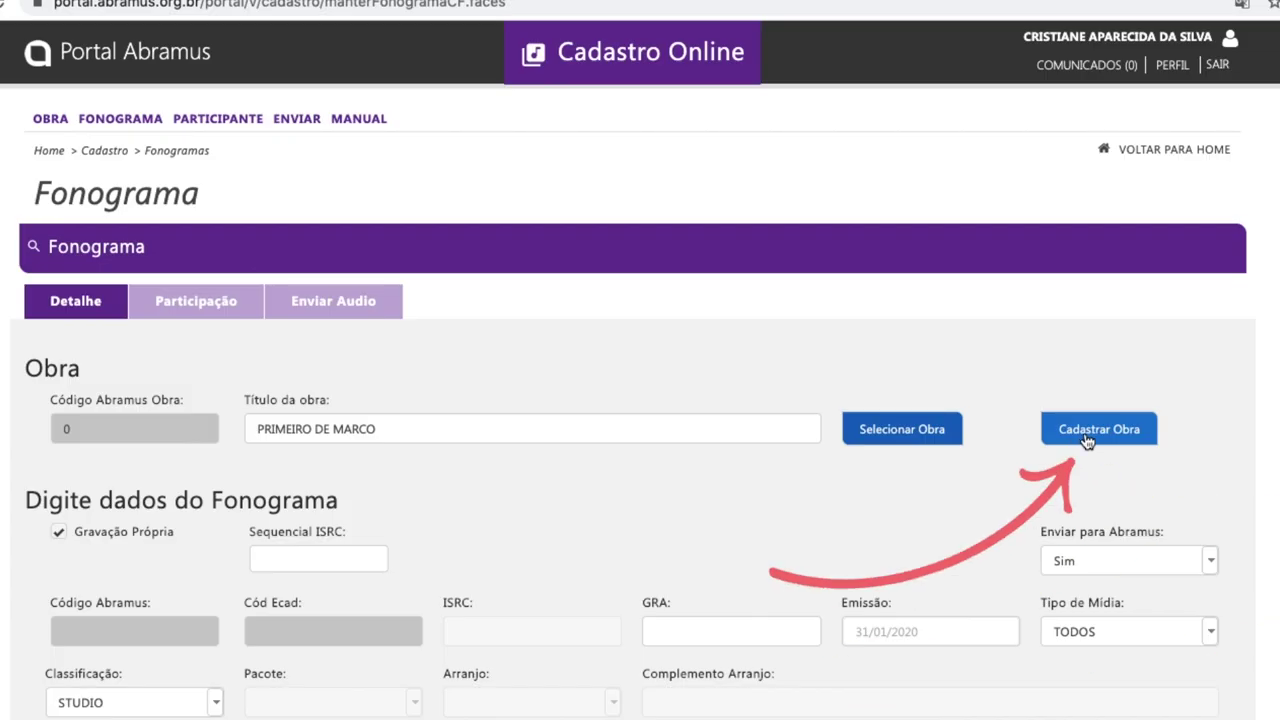
Begin registering a new work through Cadastrar Obra.
click(1087, 438)
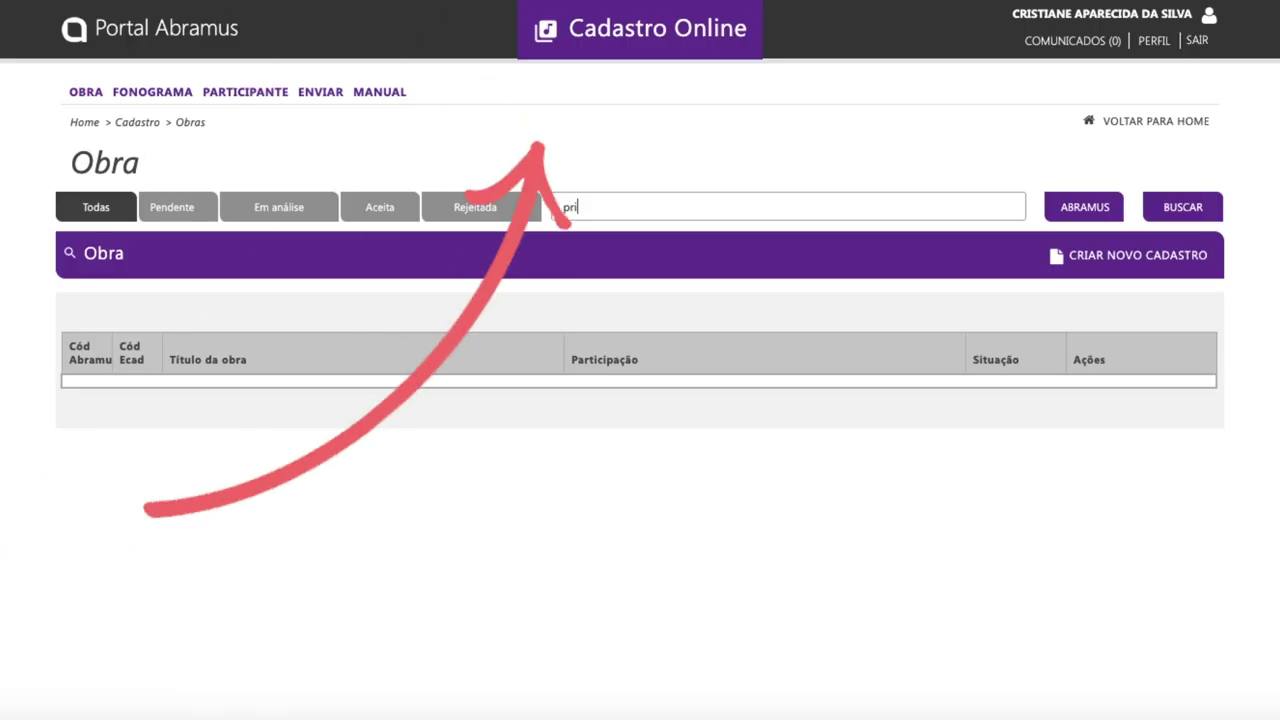
Search the registered works for 'primeiro de marco'.
text(meiro de)
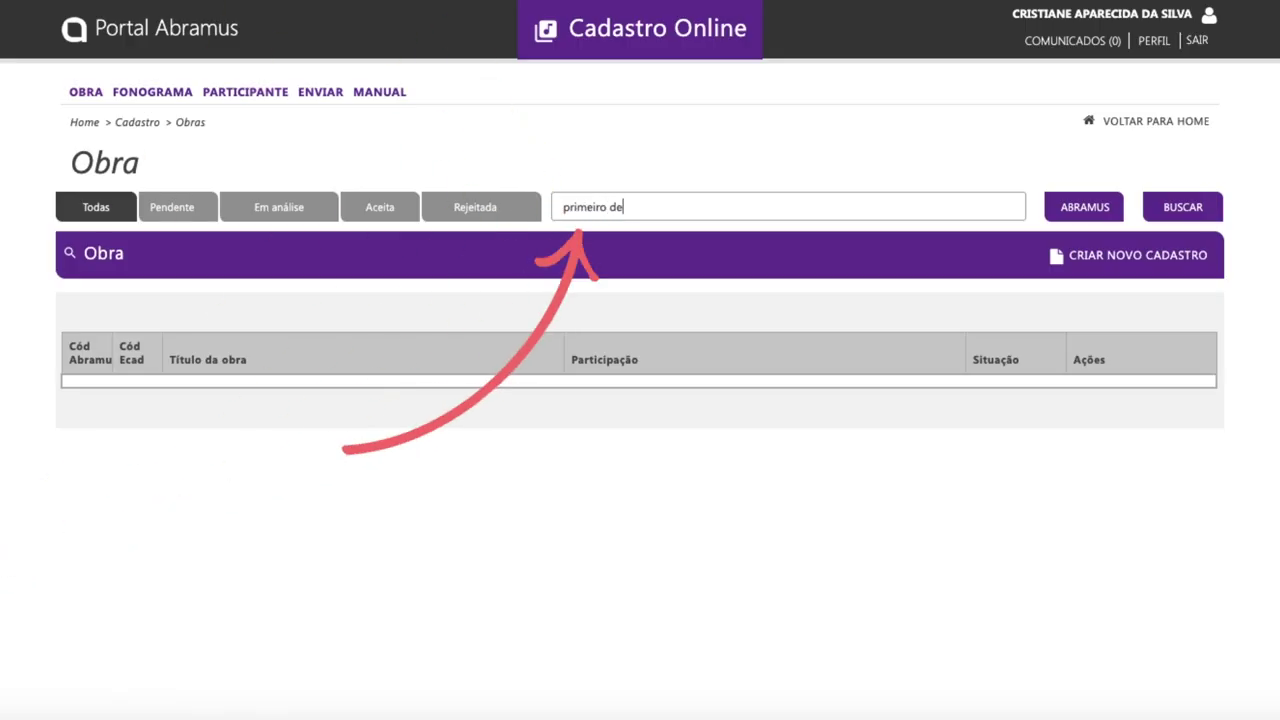
text( marco)
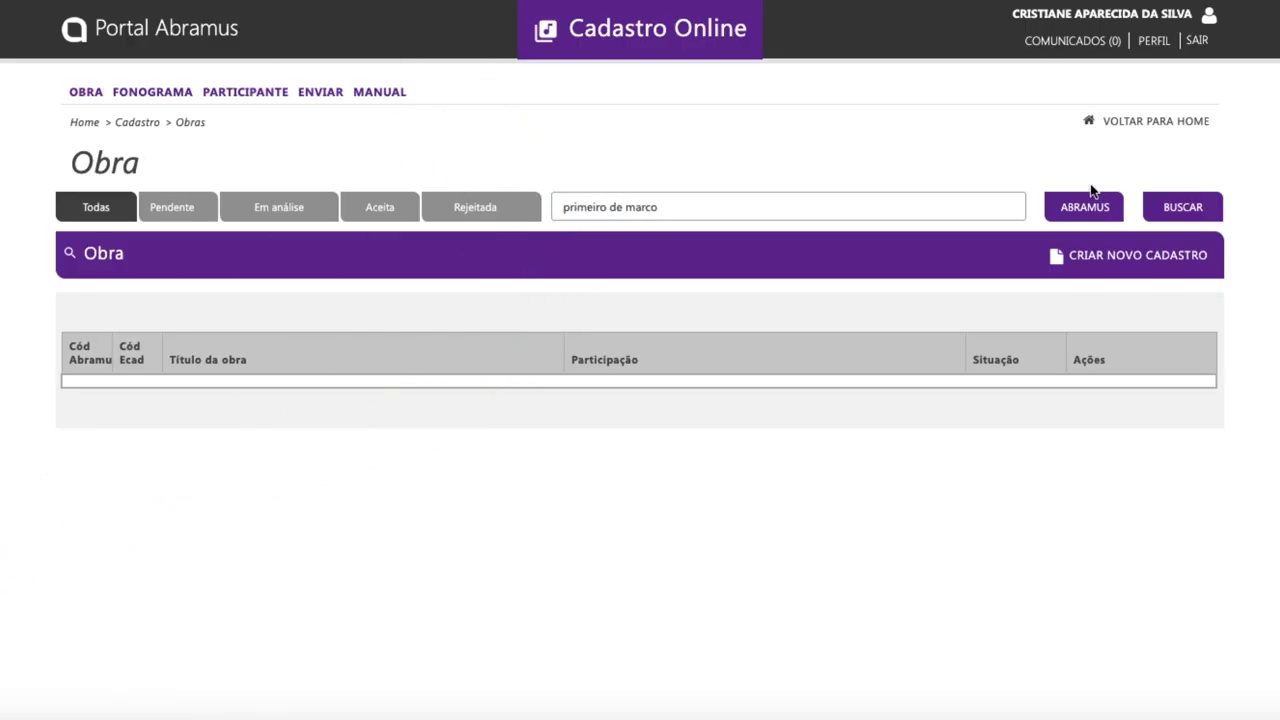
click(1180, 215)
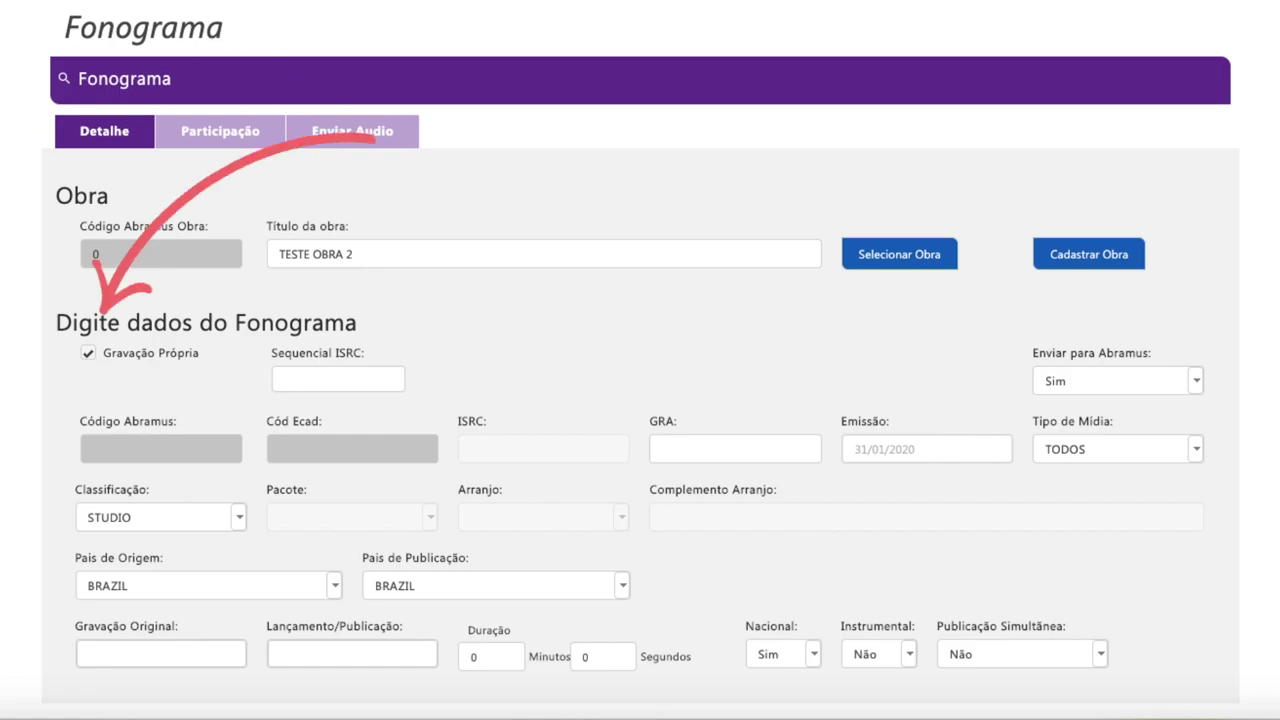
click(89, 353)
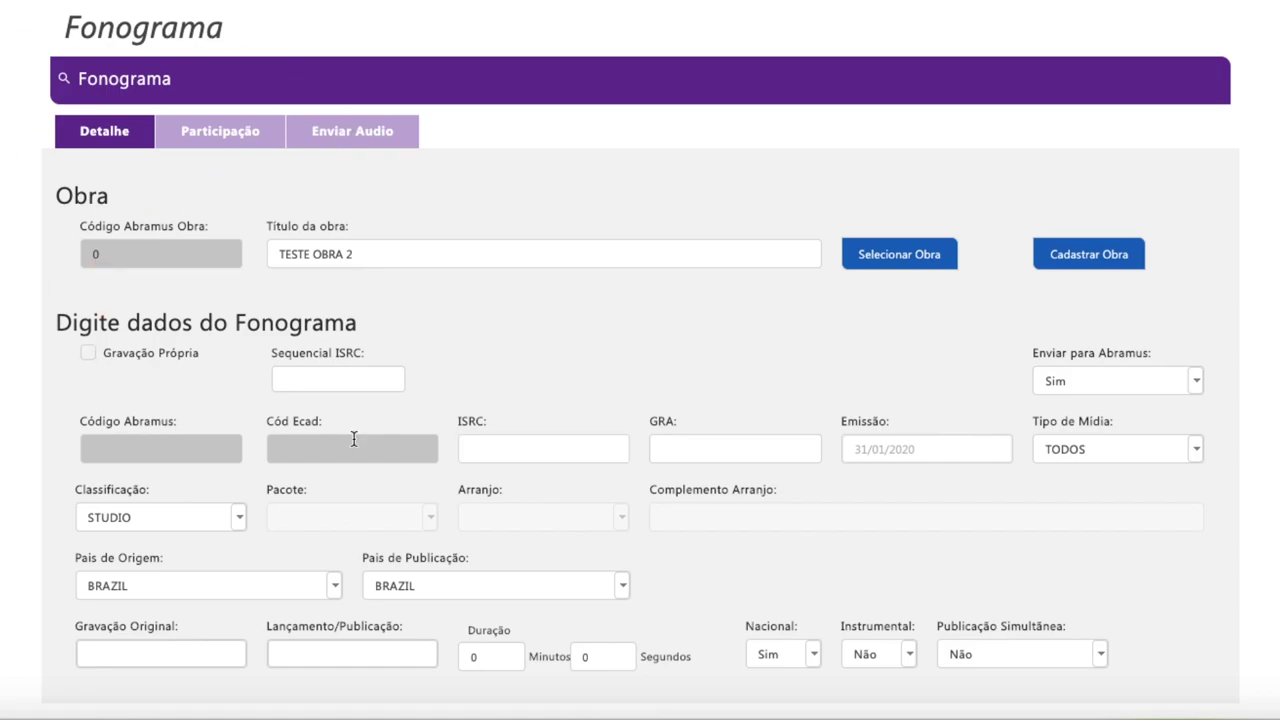
click(474, 448)
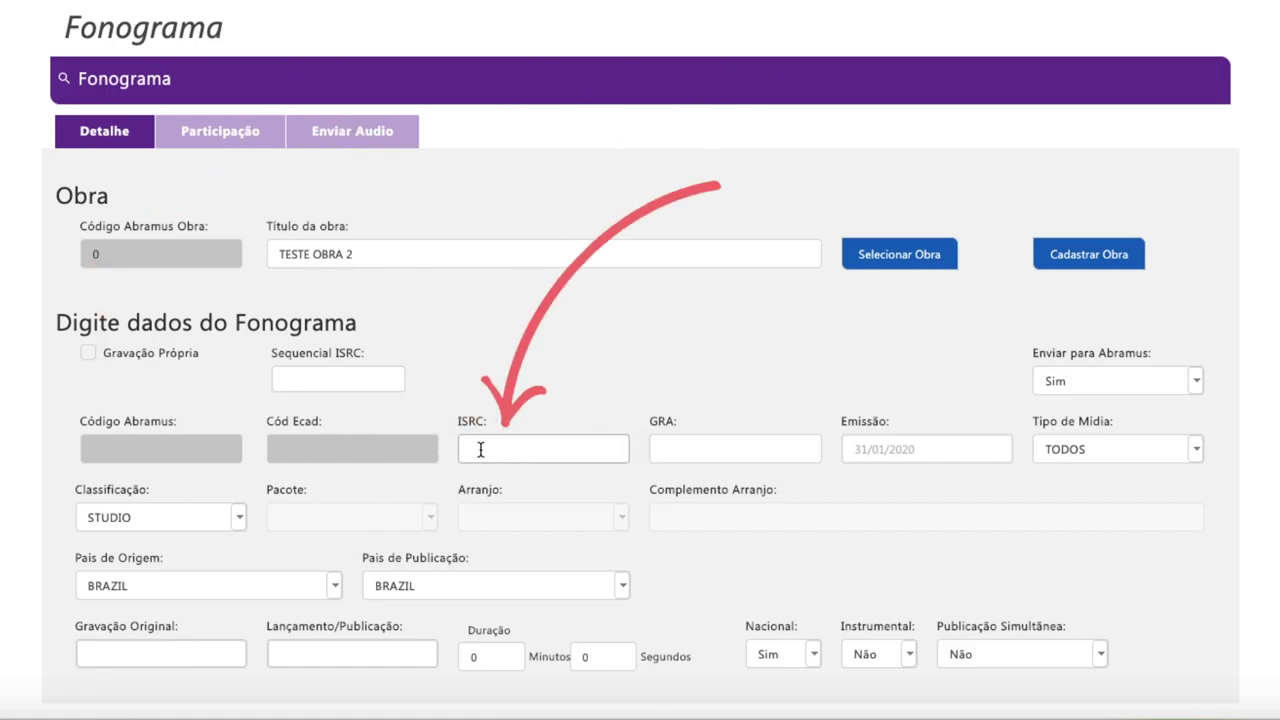
text(usxxx200000)
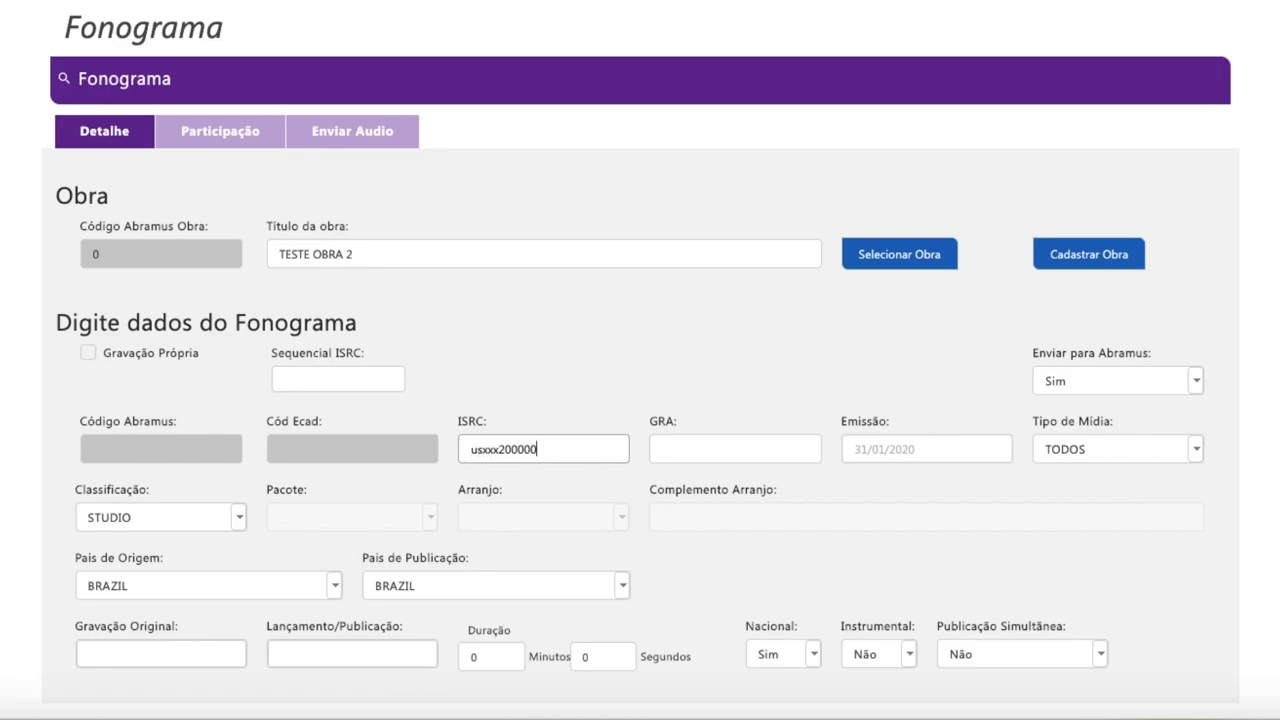
click(733, 446)
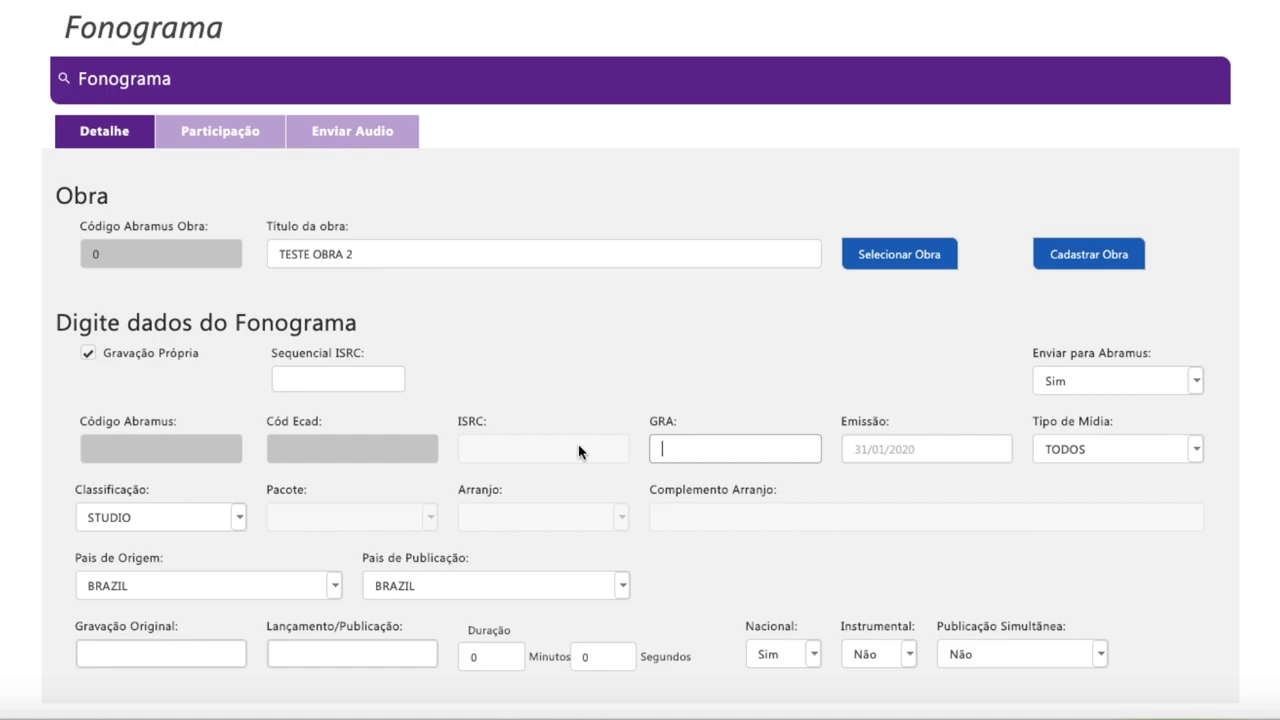
click(1050, 440)
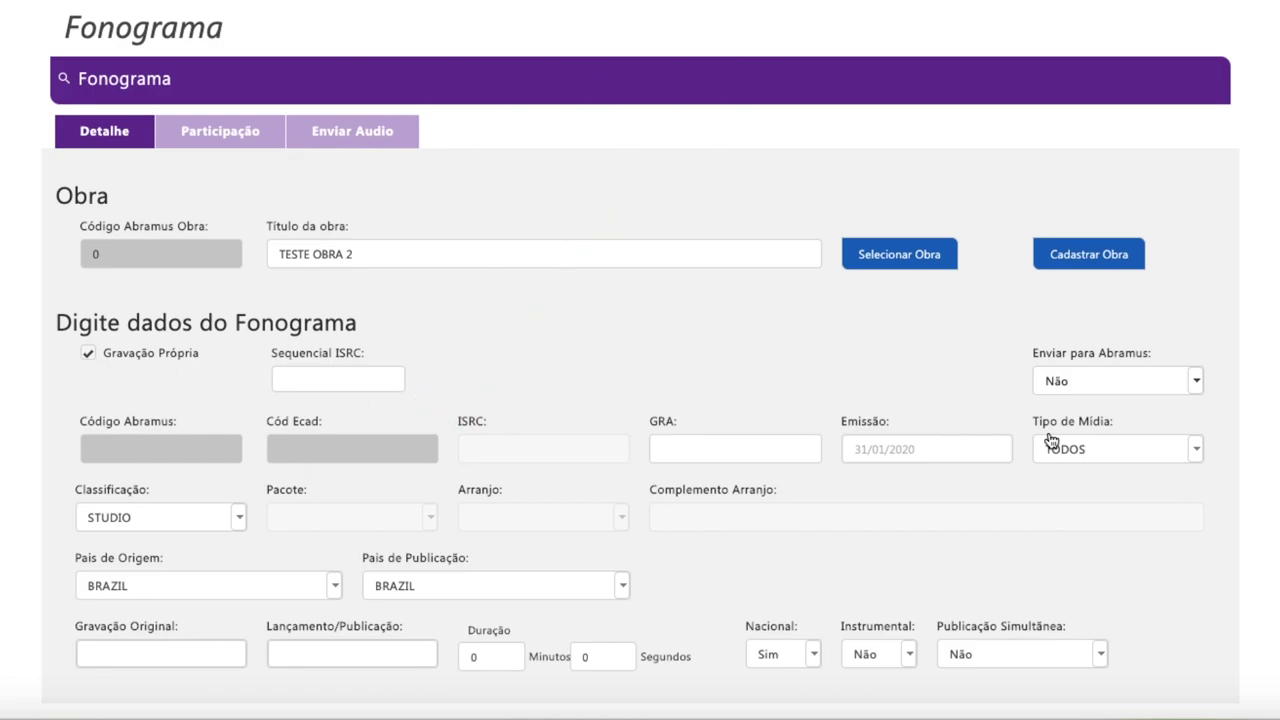
click(1196, 383)
click(1080, 408)
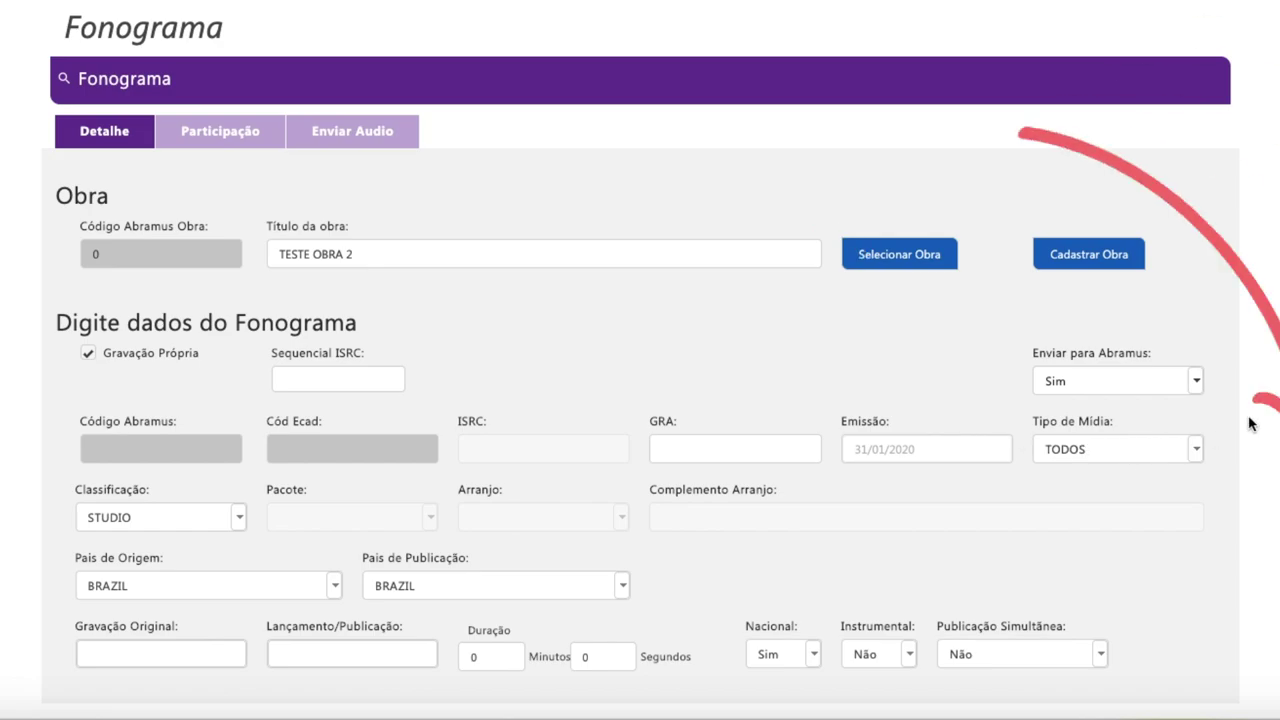
click(1198, 451)
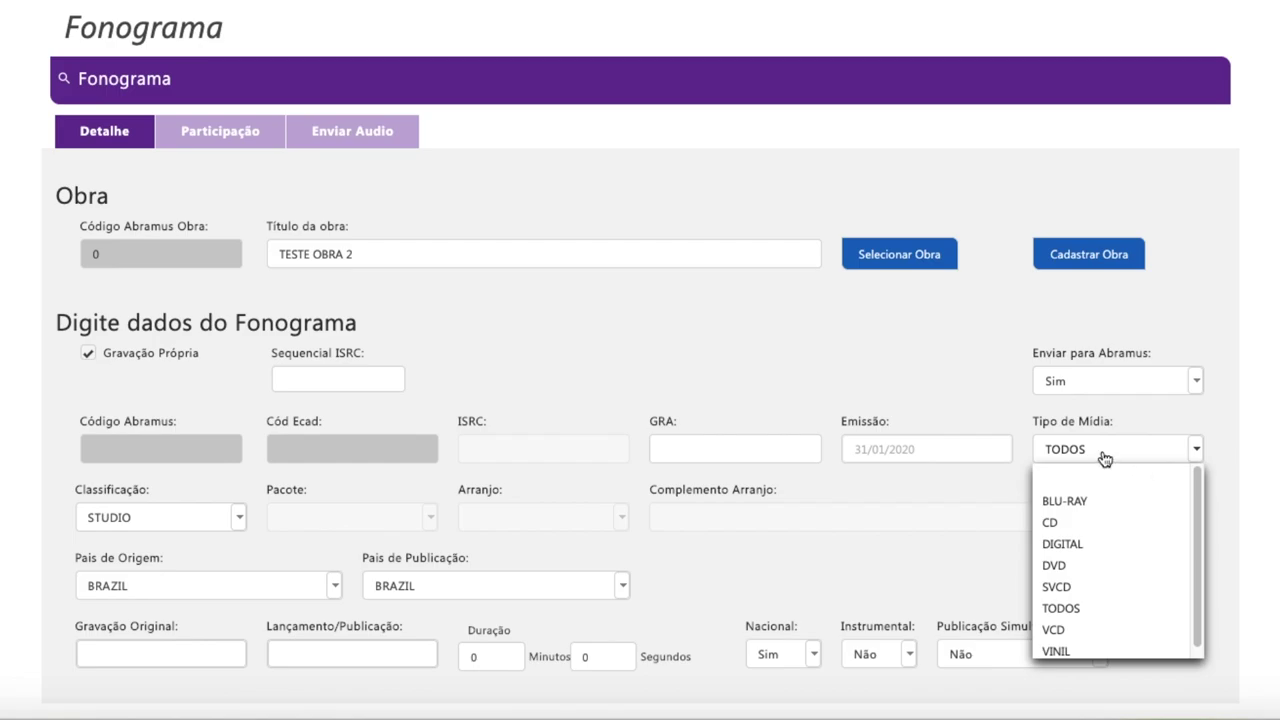
click(1105, 460)
Try classifying the Fonograma as BIBLIOTECA and look at its Pacote options.
scroll(314, 286, down, 2)
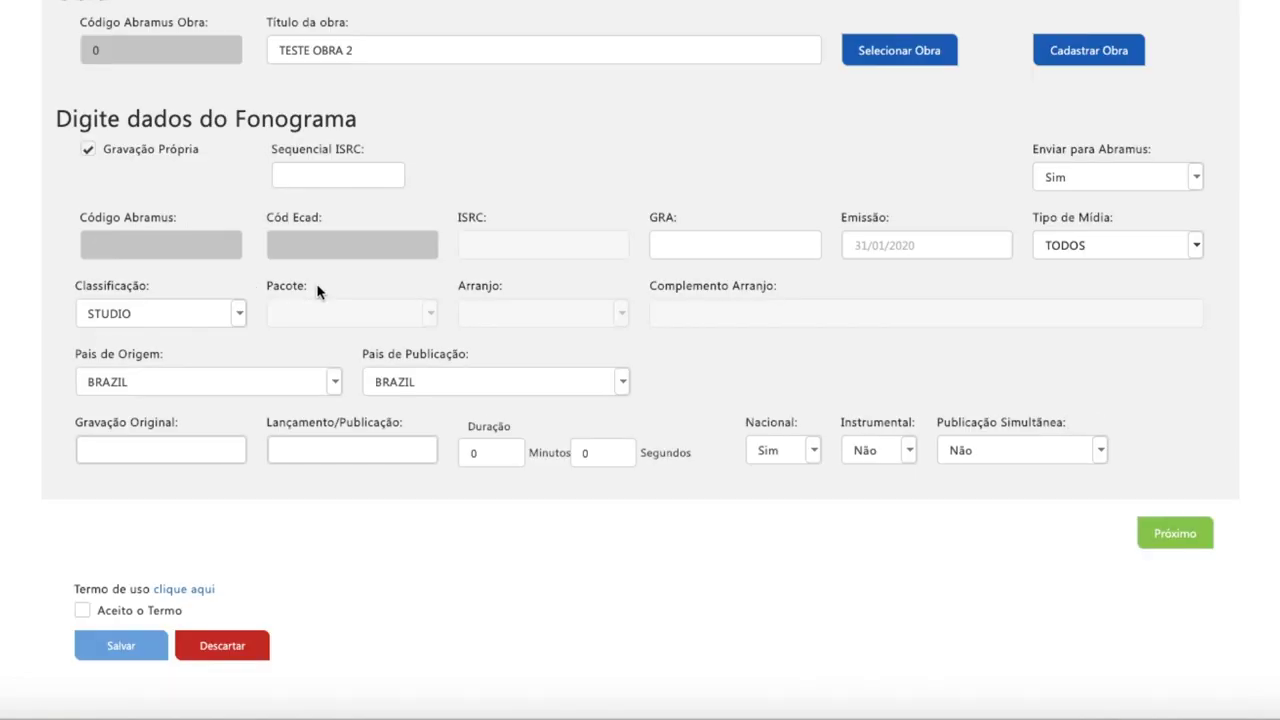
click(240, 316)
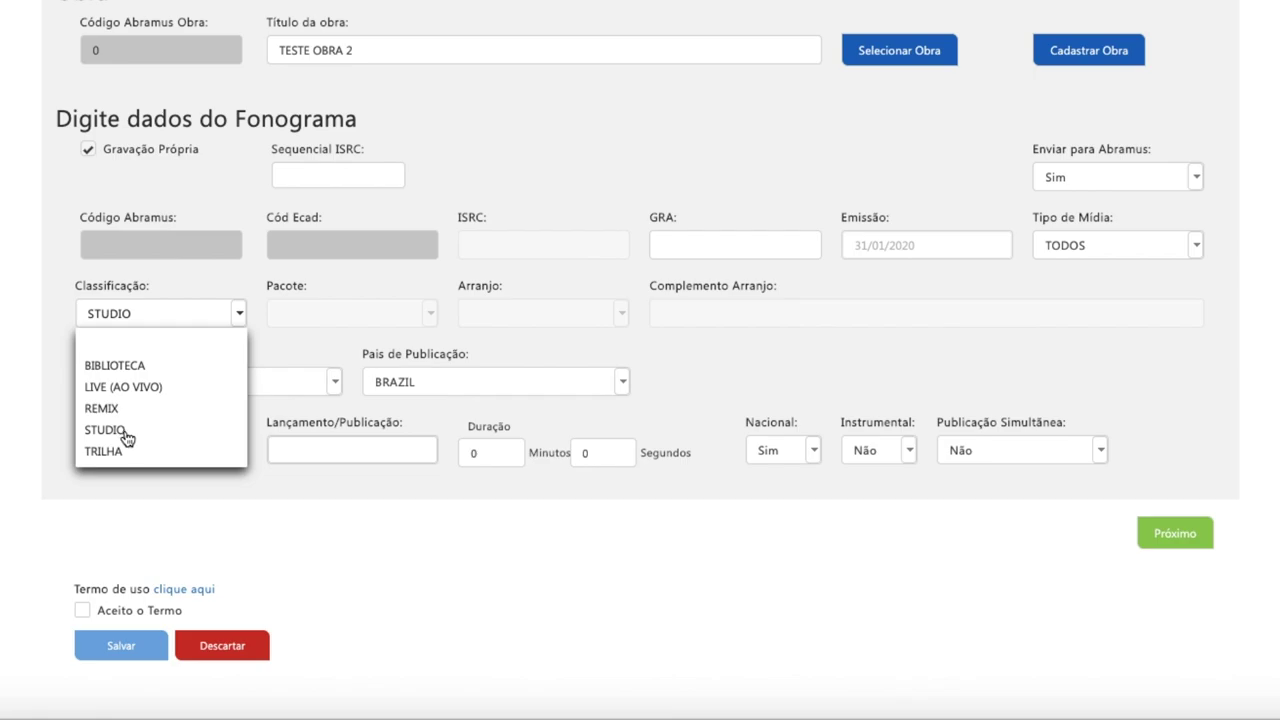
click(135, 365)
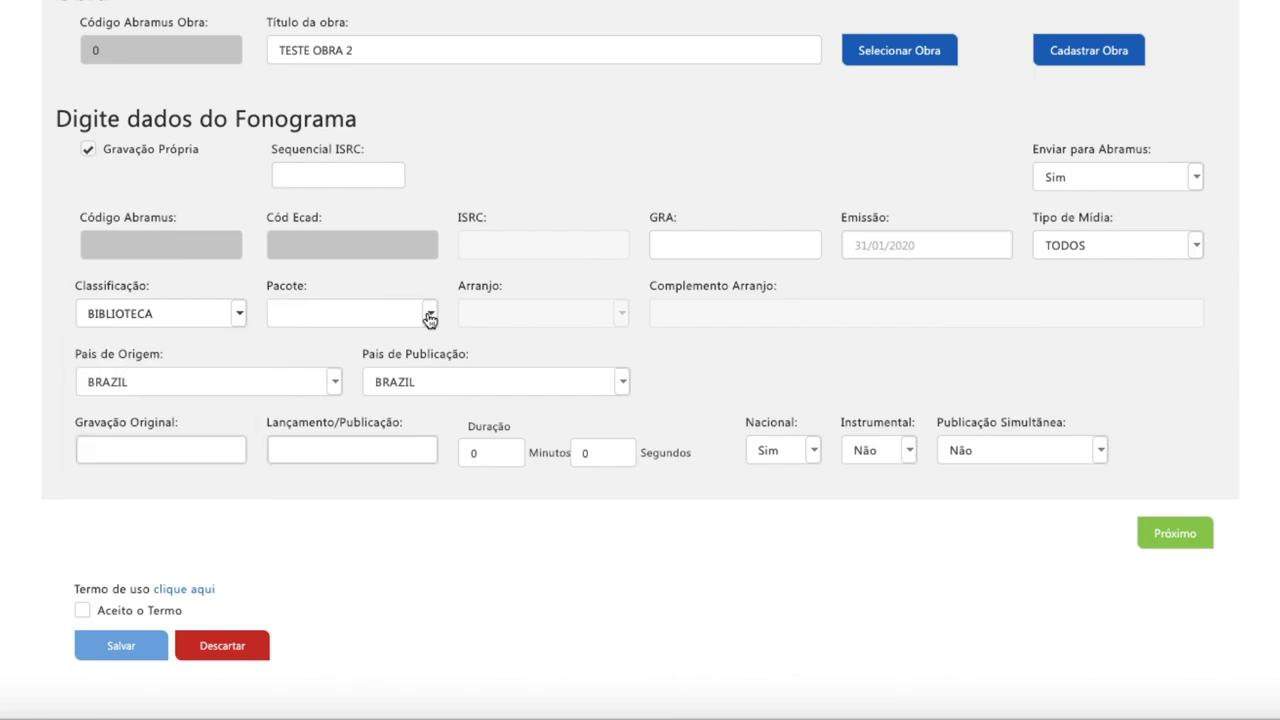
click(429, 316)
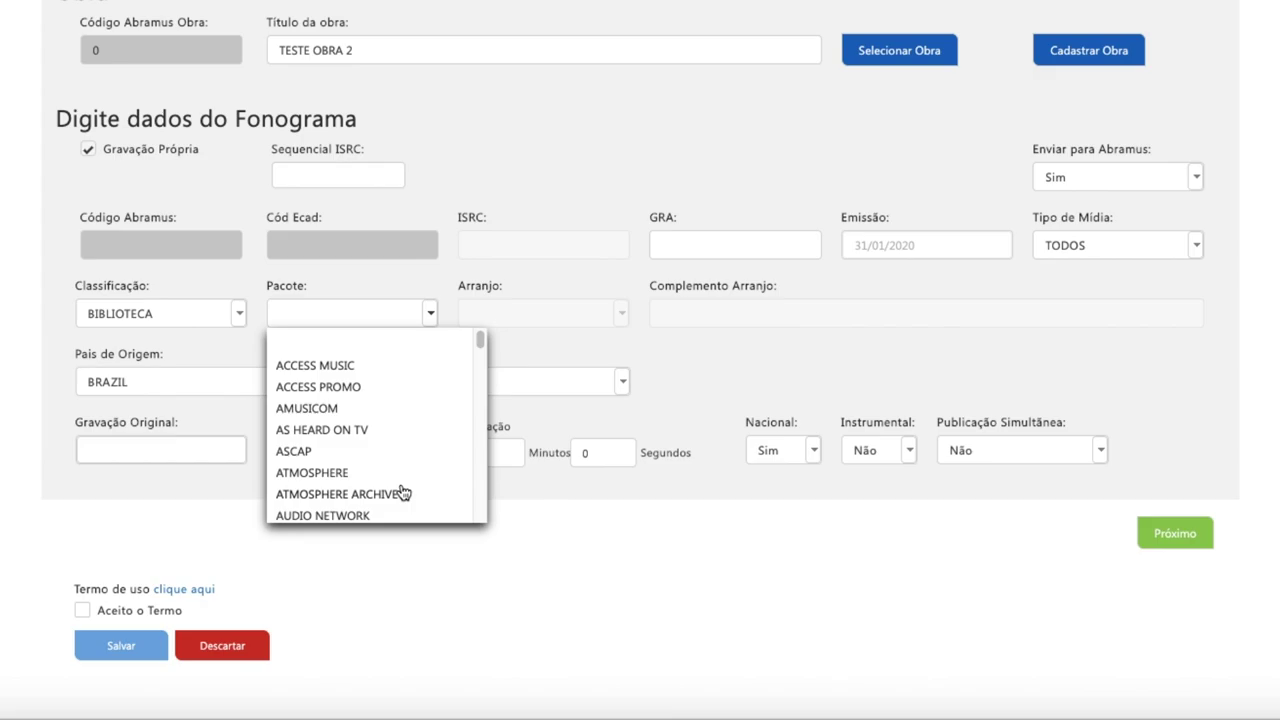
Switch classification to TRILHA with arrangement OUTROS, then settle on STUDIO.
click(236, 315)
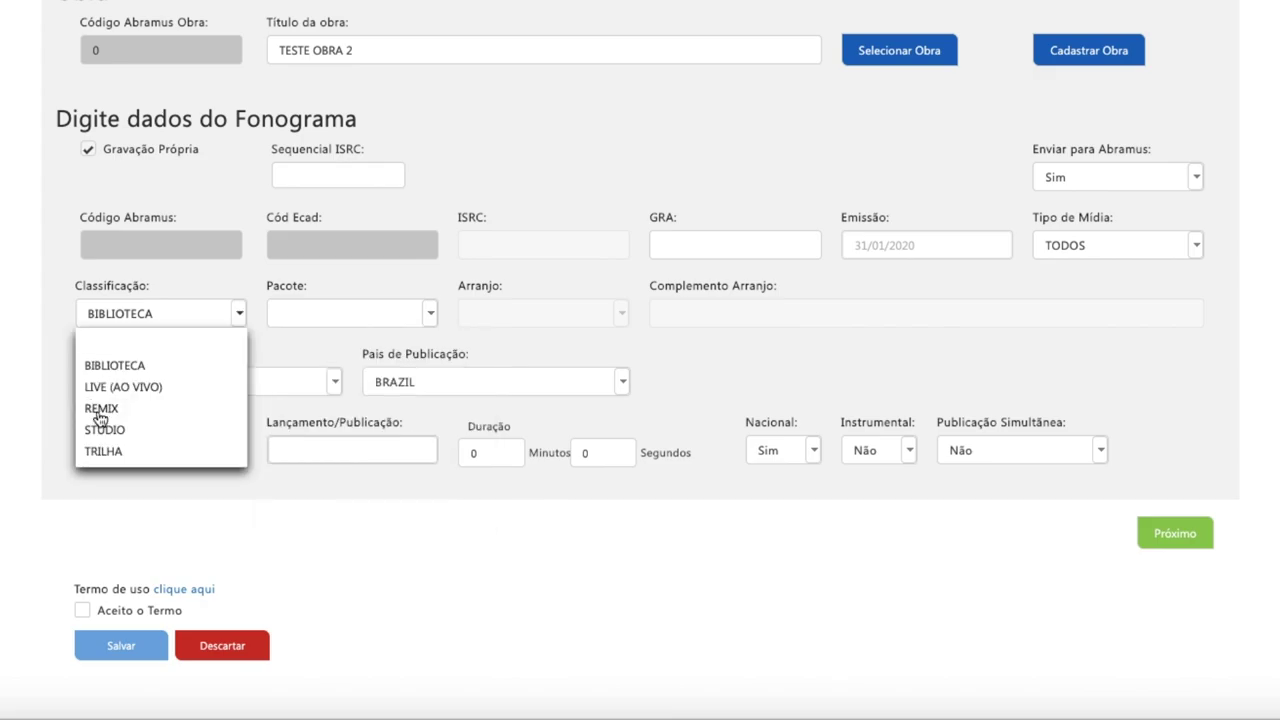
click(104, 452)
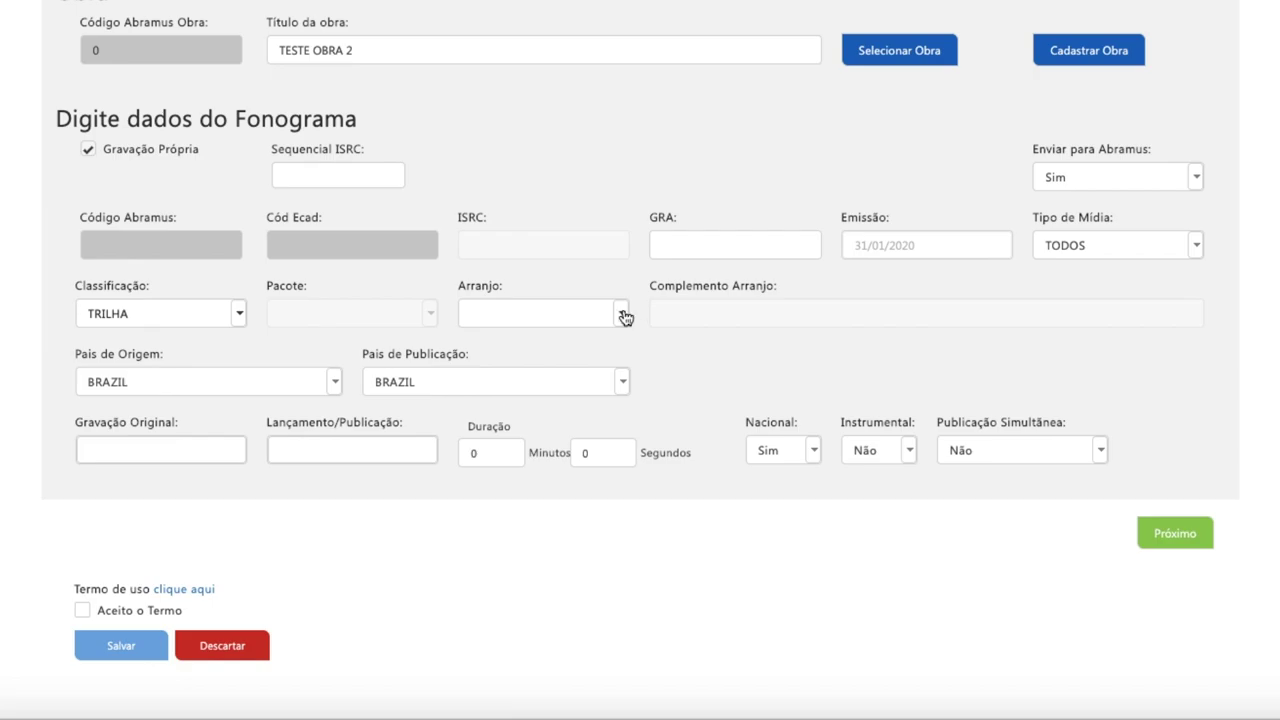
click(624, 314)
click(540, 318)
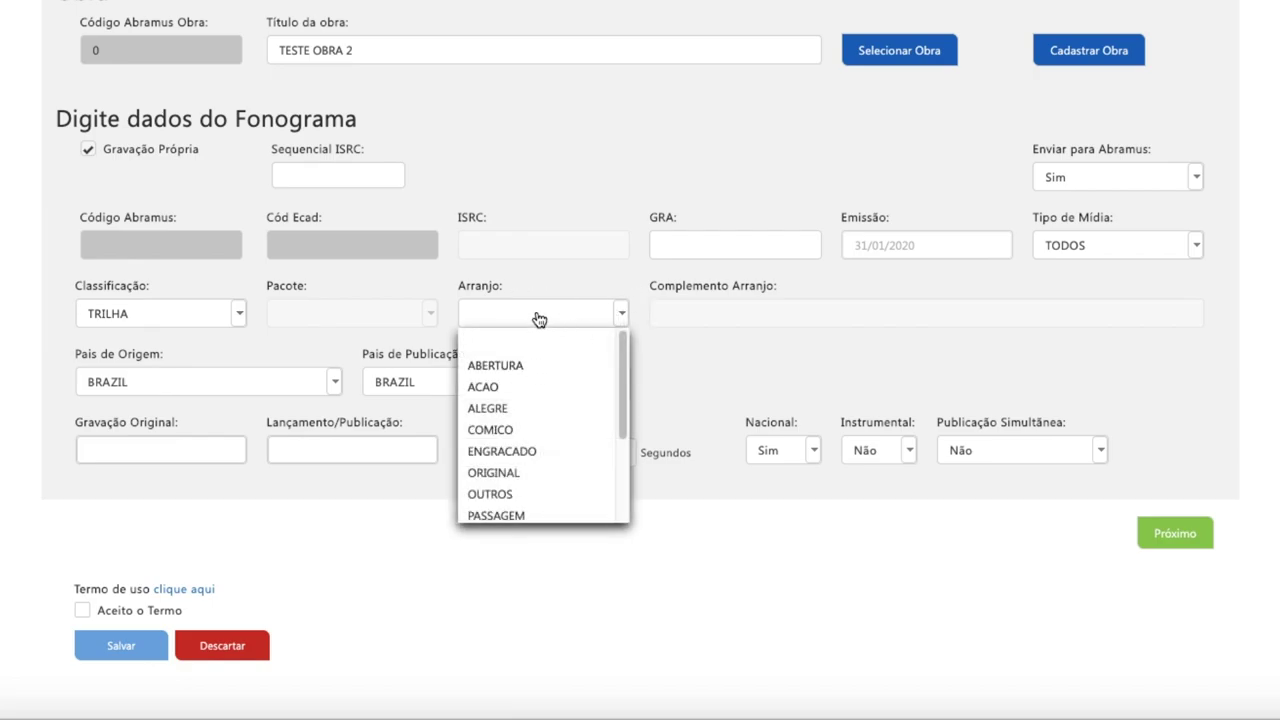
text(ou)
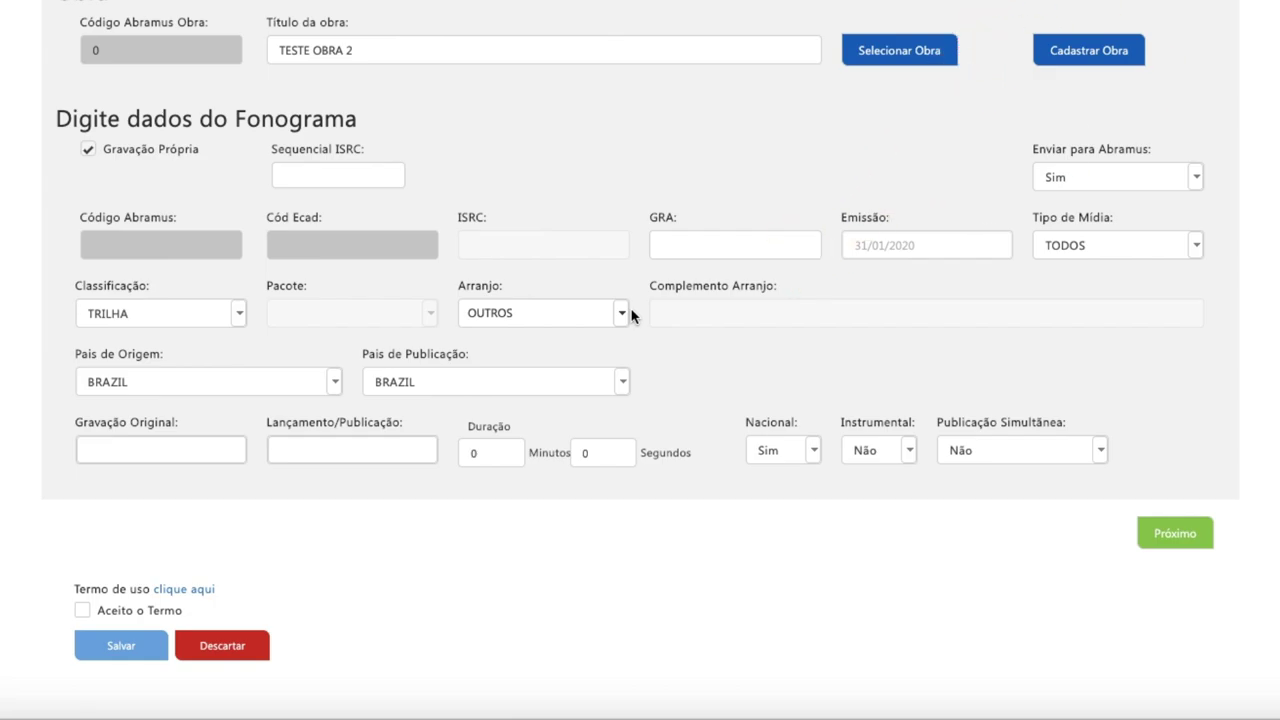
click(240, 316)
click(121, 437)
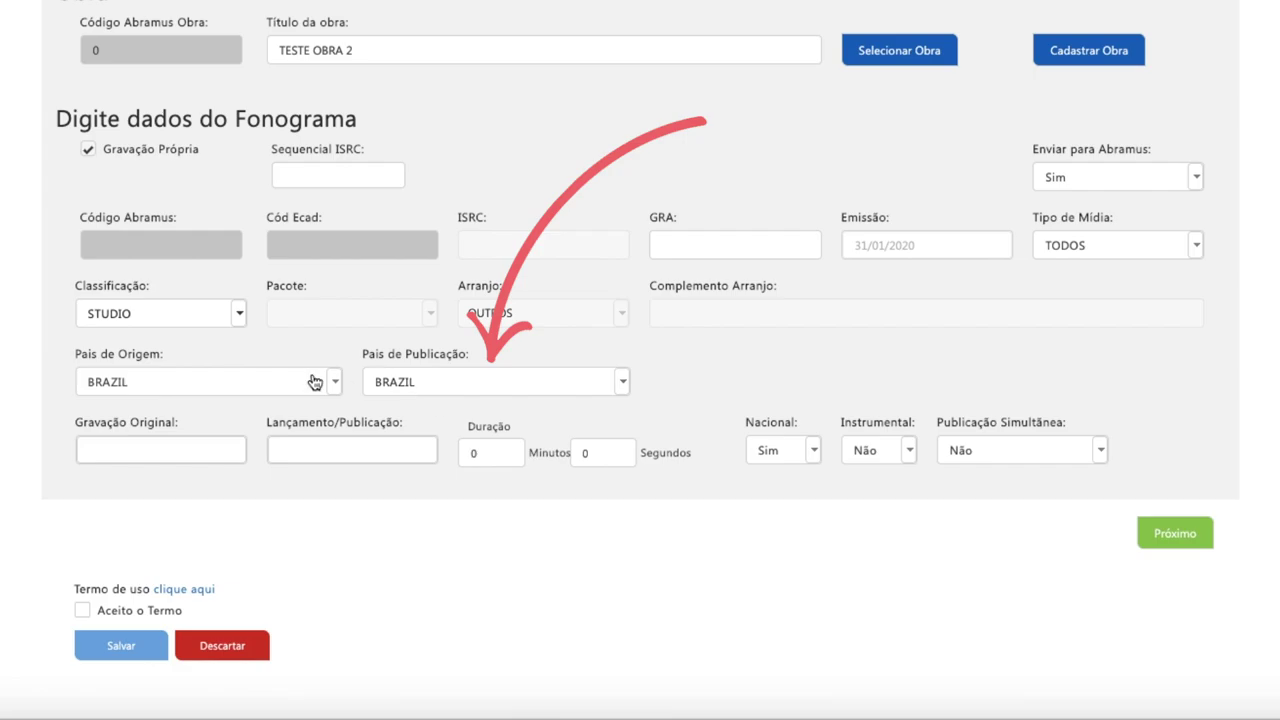
Set both the original recording date and the release date to 31/01/2020.
click(183, 452)
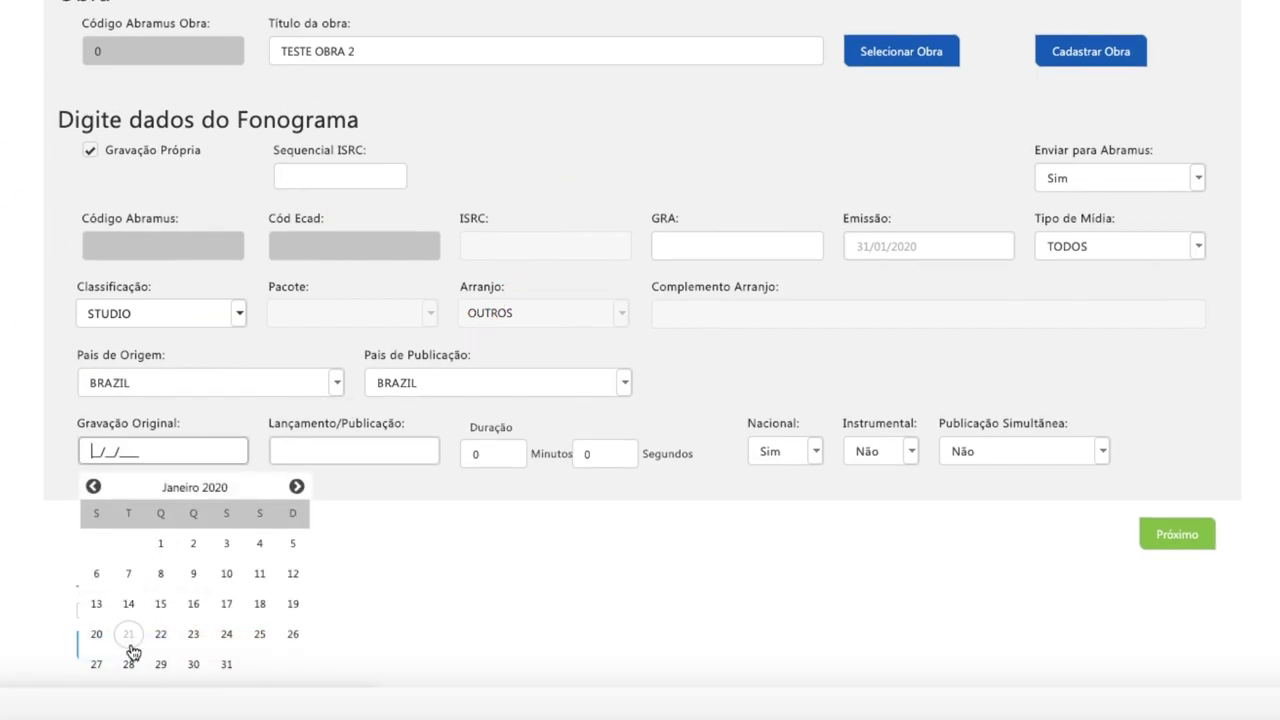
click(229, 664)
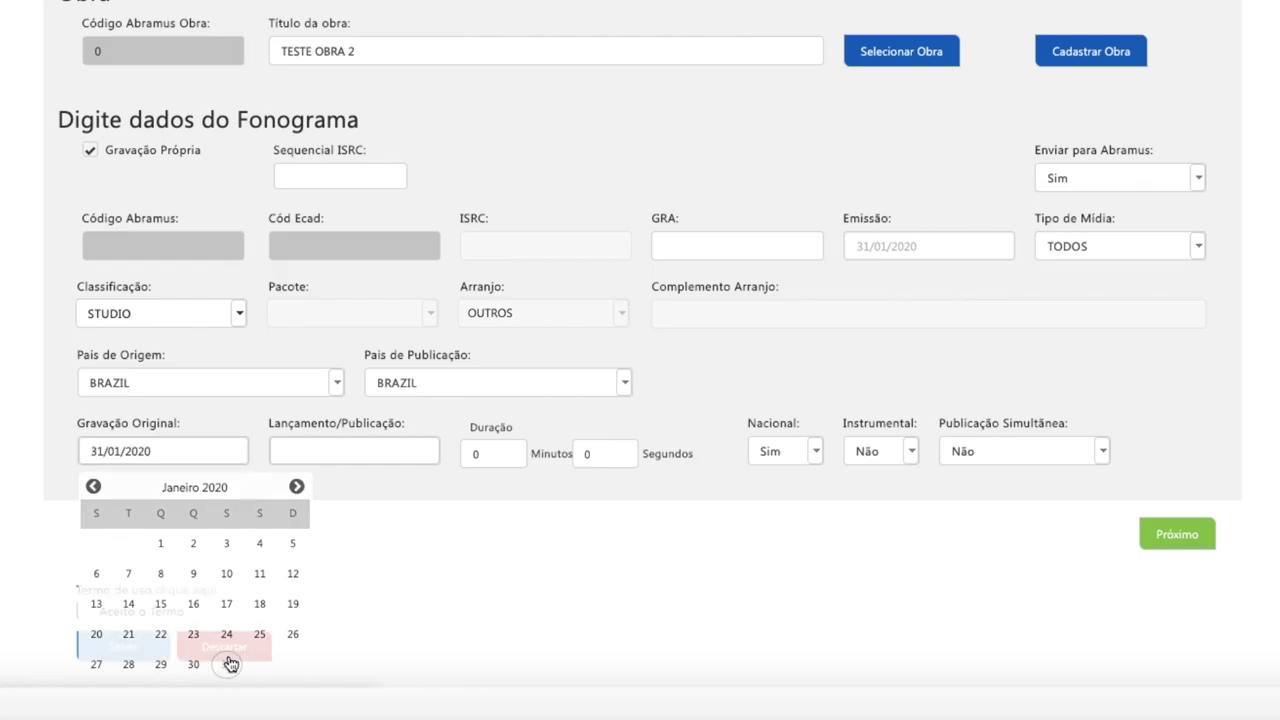
click(376, 456)
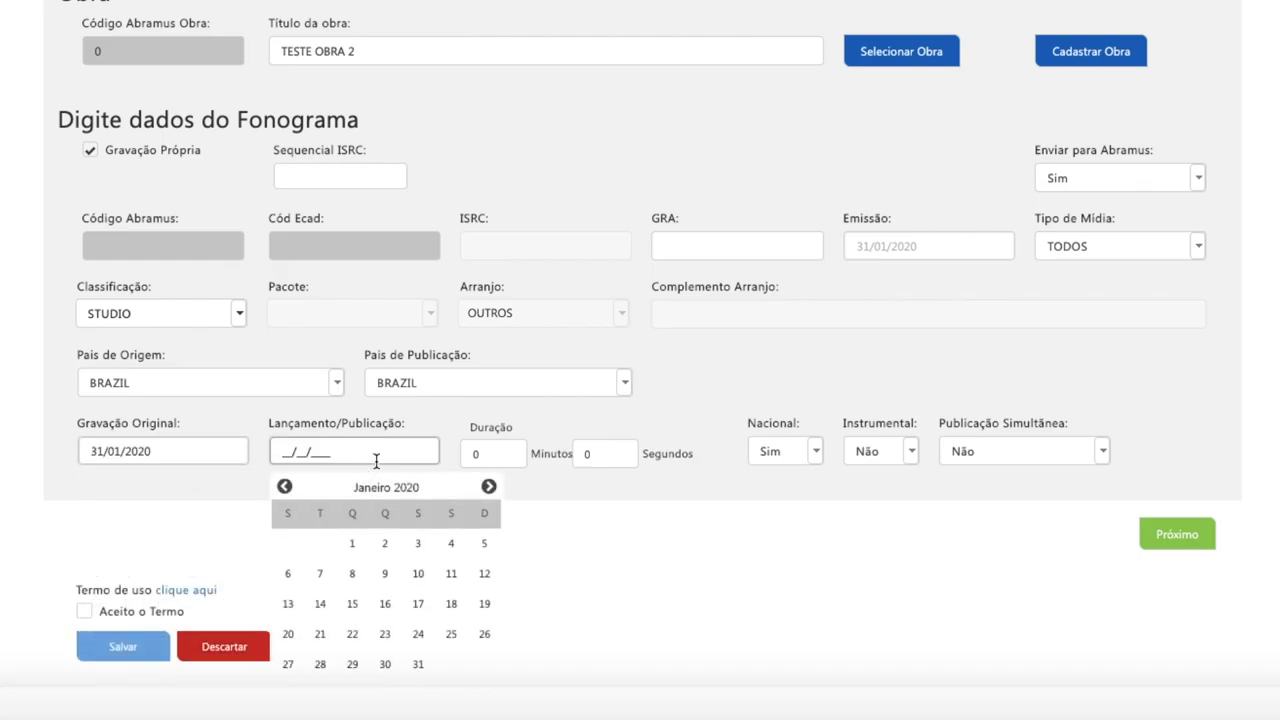
click(416, 665)
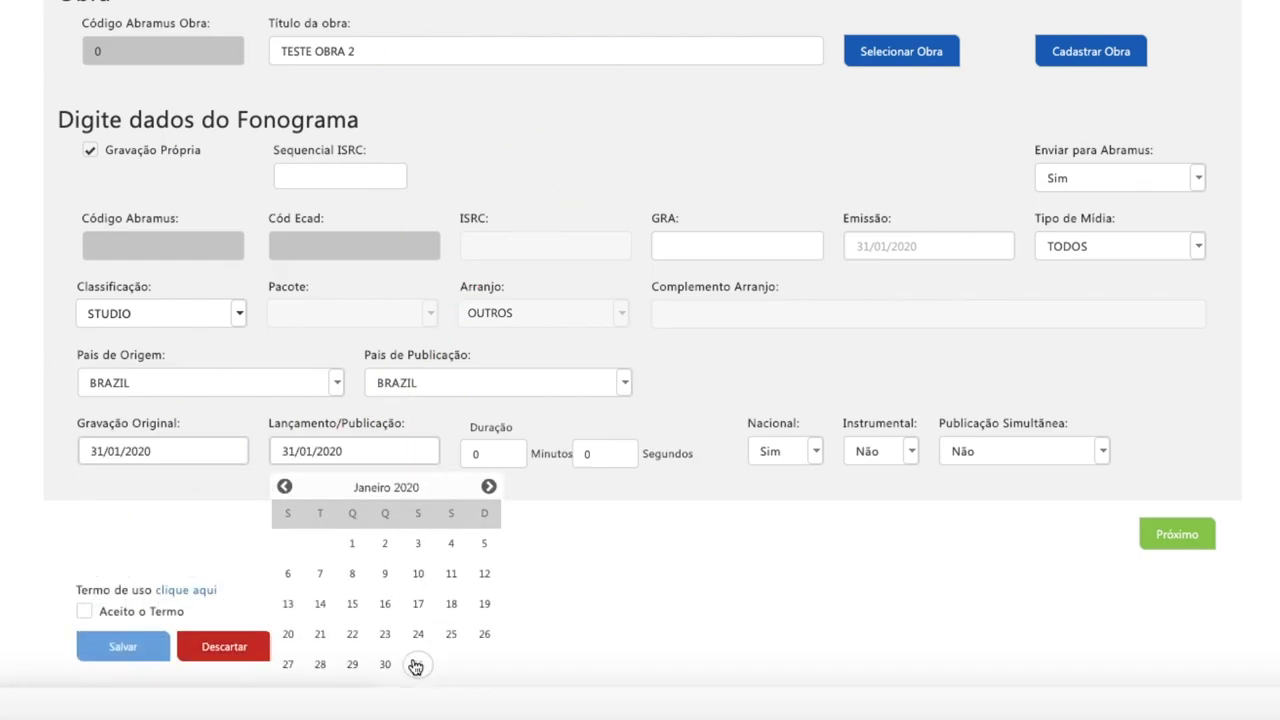
Change the duration minutes to 2.
double_click(503, 455)
key(BackSpace)
text(2)
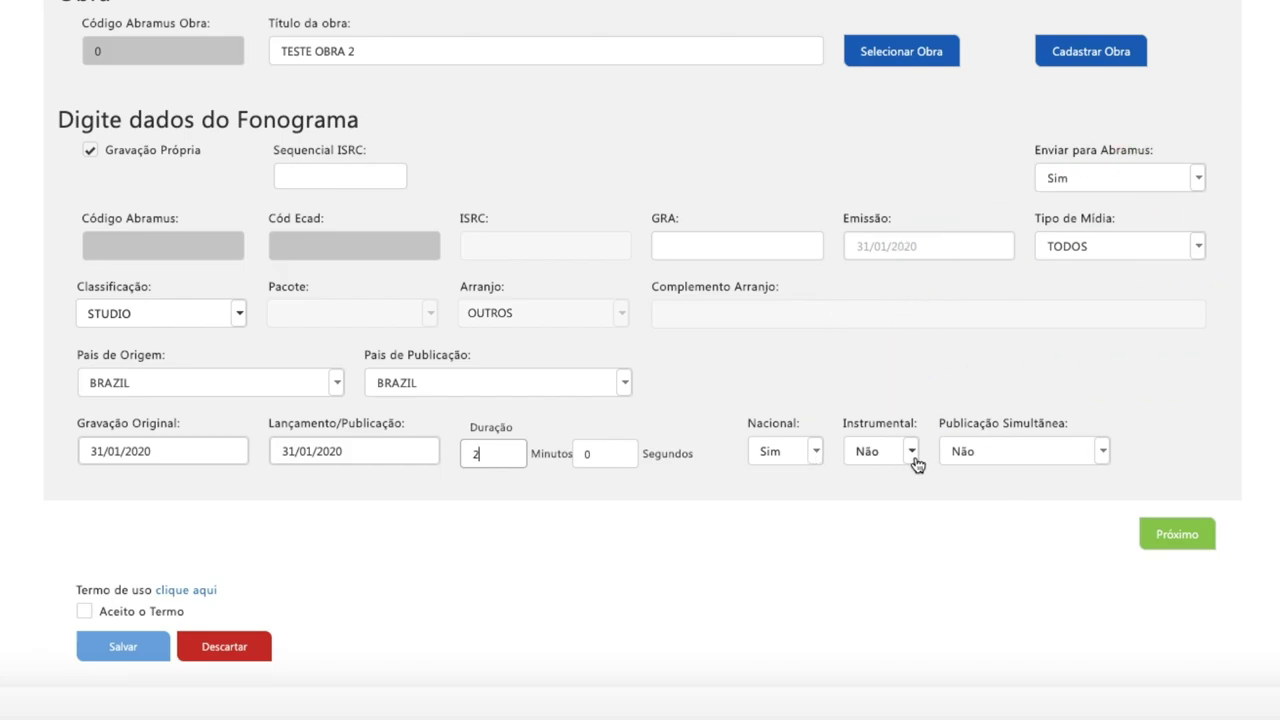
Leave Publicação Simultânea at Não and advance to the Participação step.
click(1102, 460)
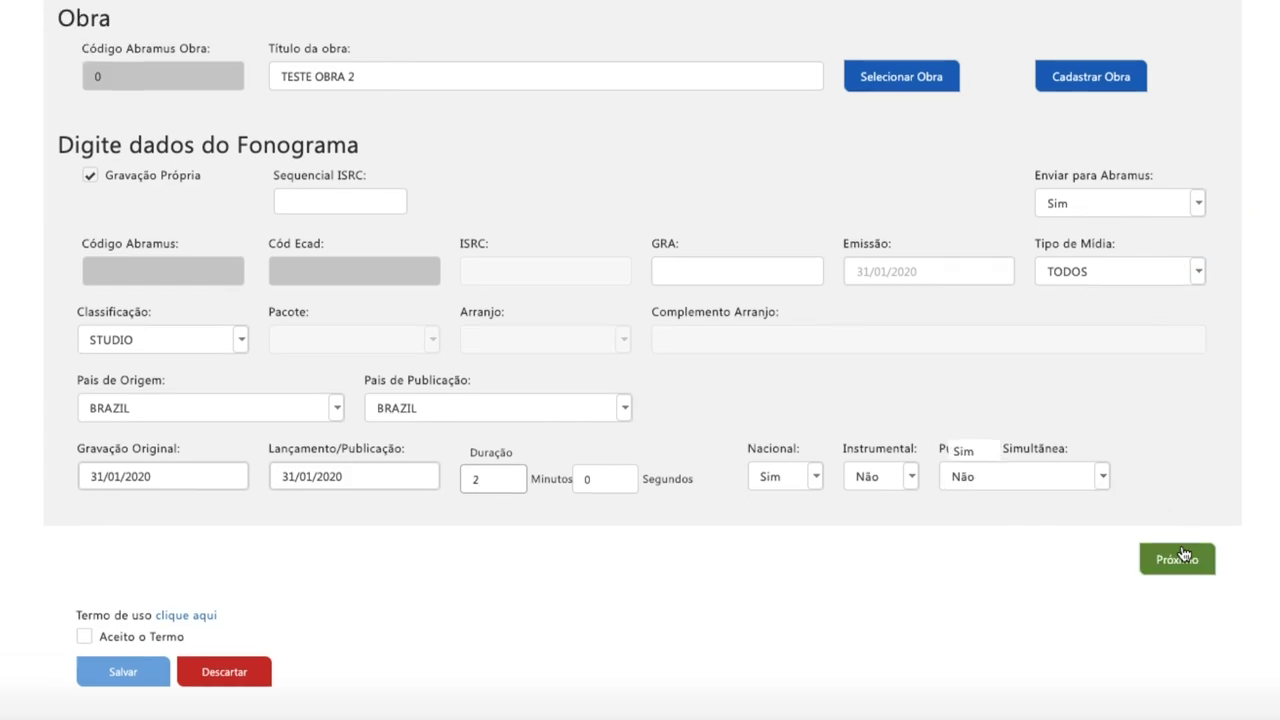
click(1178, 565)
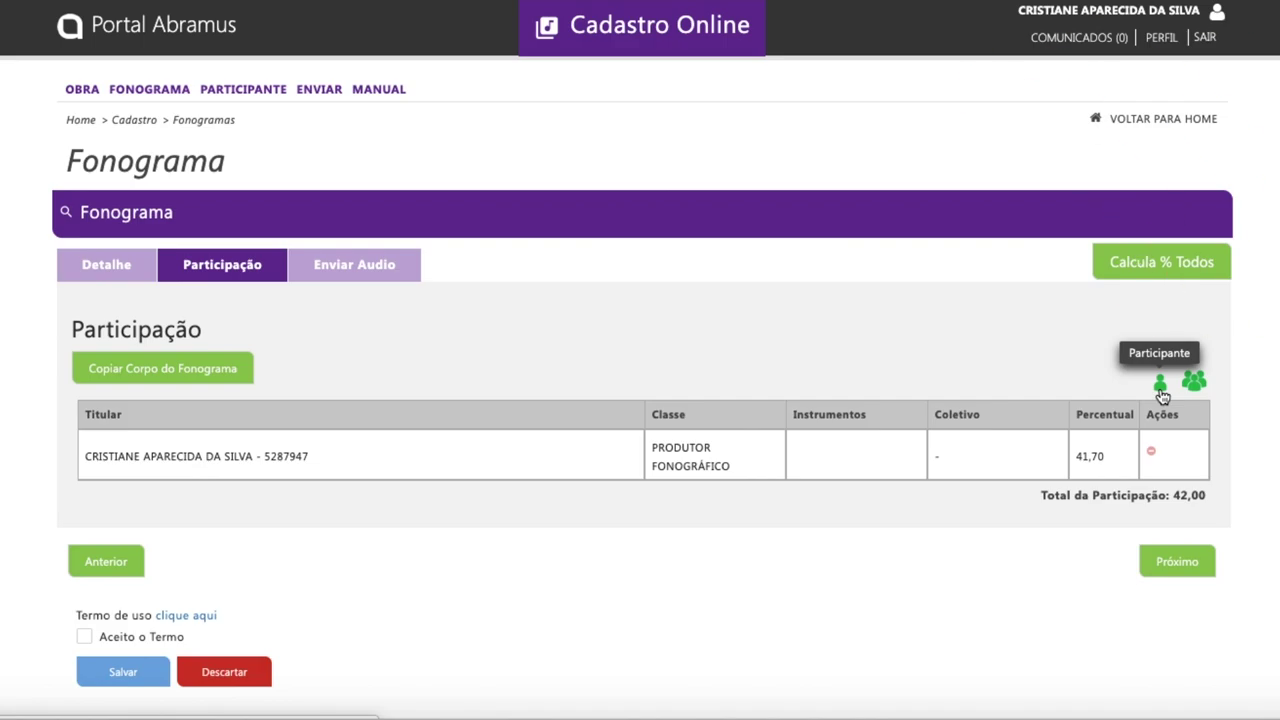
Add a participant by registering a new titular named 'autor teste video'.
click(1160, 388)
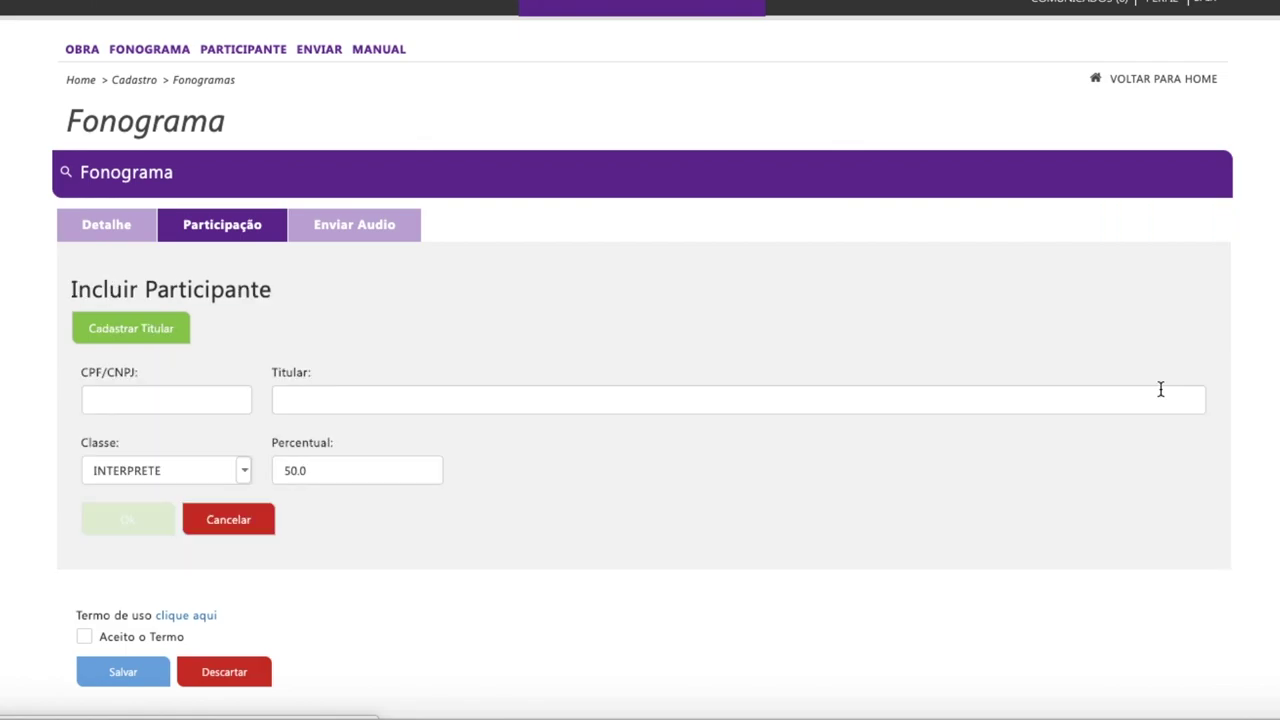
click(297, 403)
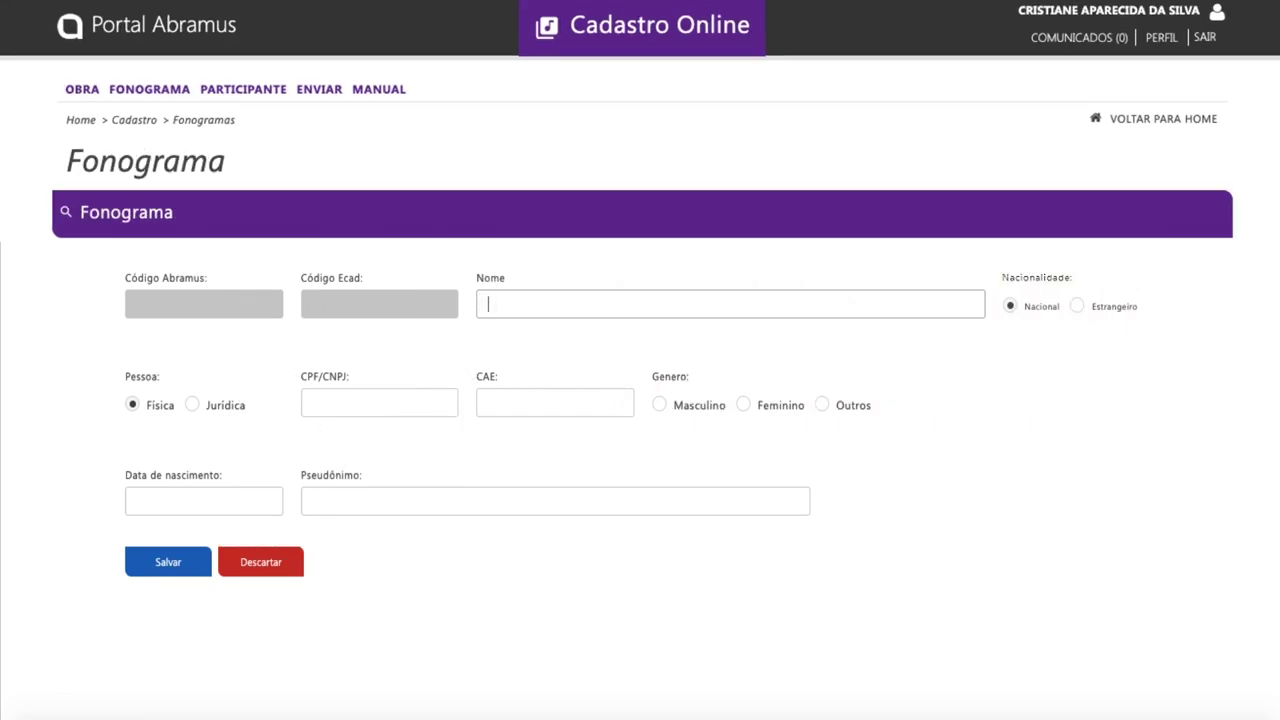
text(autor teste video)
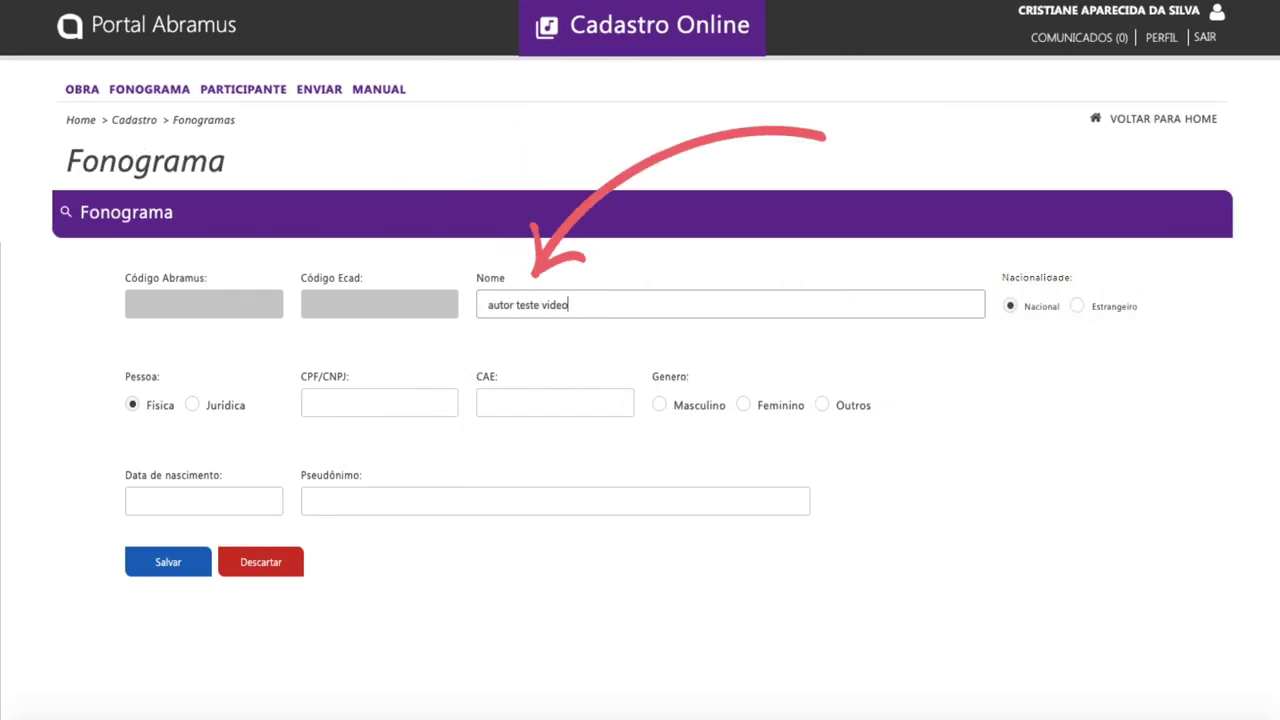
Enter the titular's CPF, birth date 01/01/2000 and pseudonym 'autor teste video', then save.
click(316, 405)
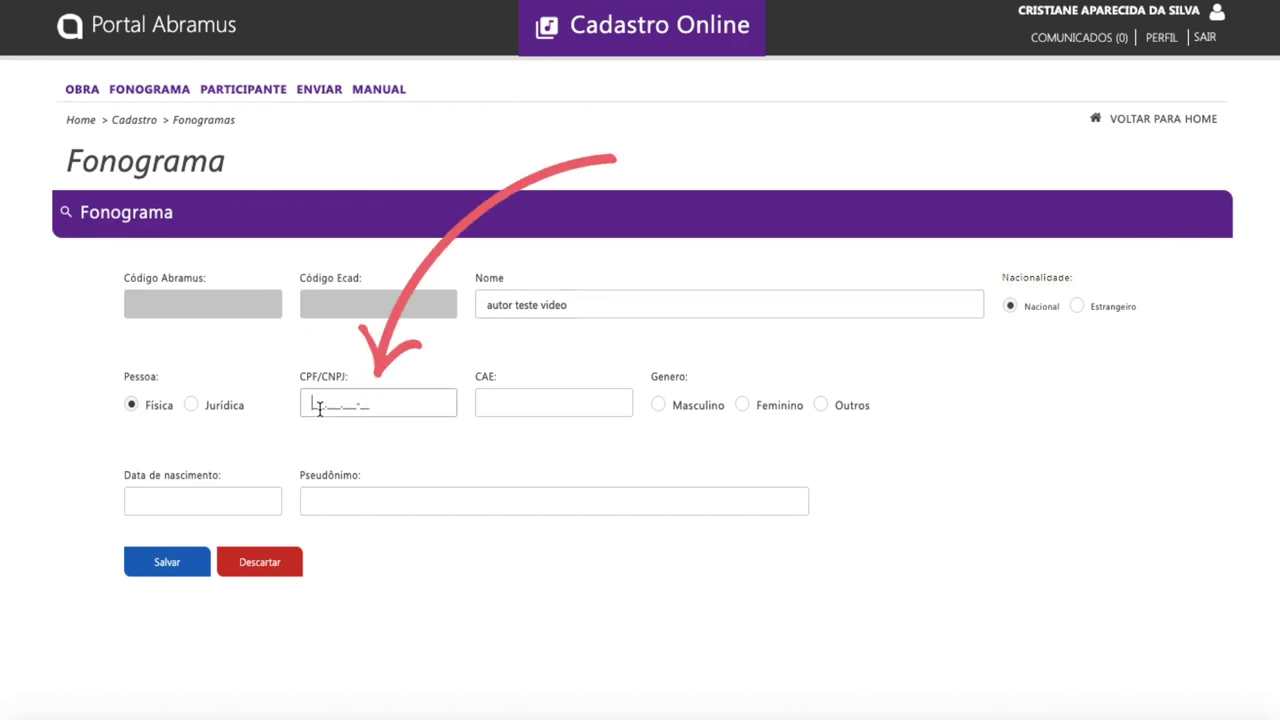
text(00000000002)
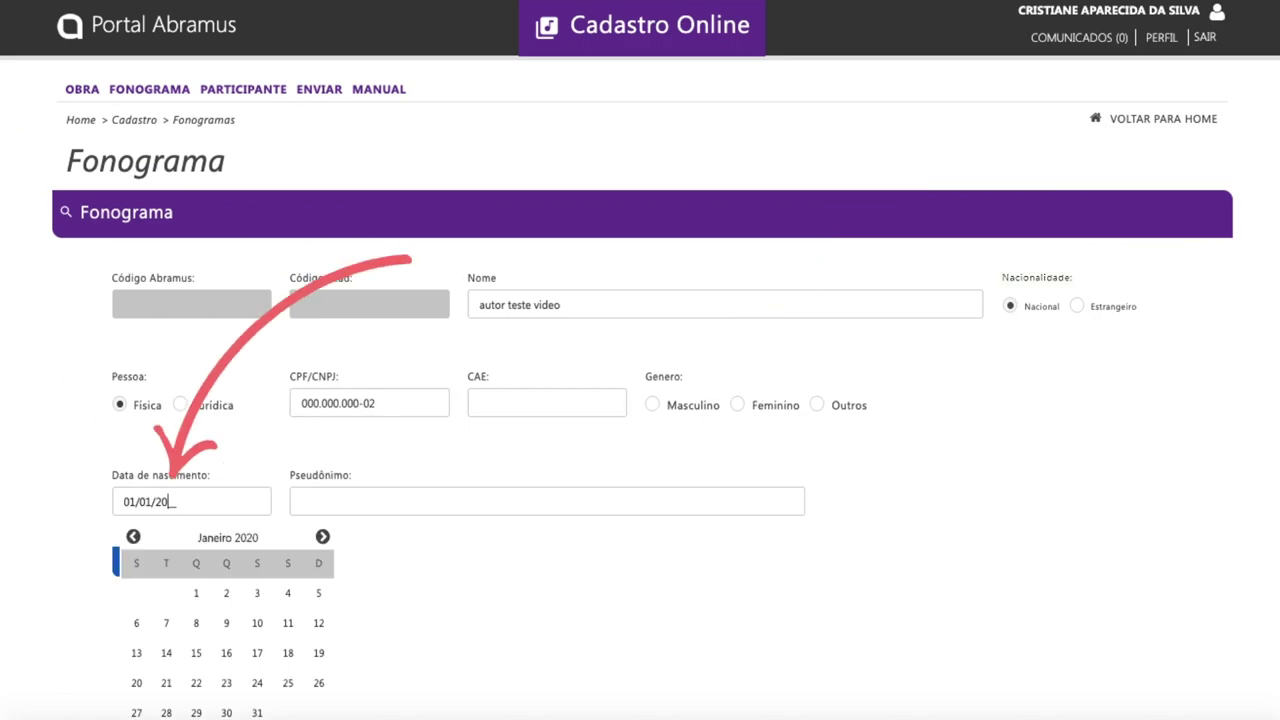
text(00)
click(357, 503)
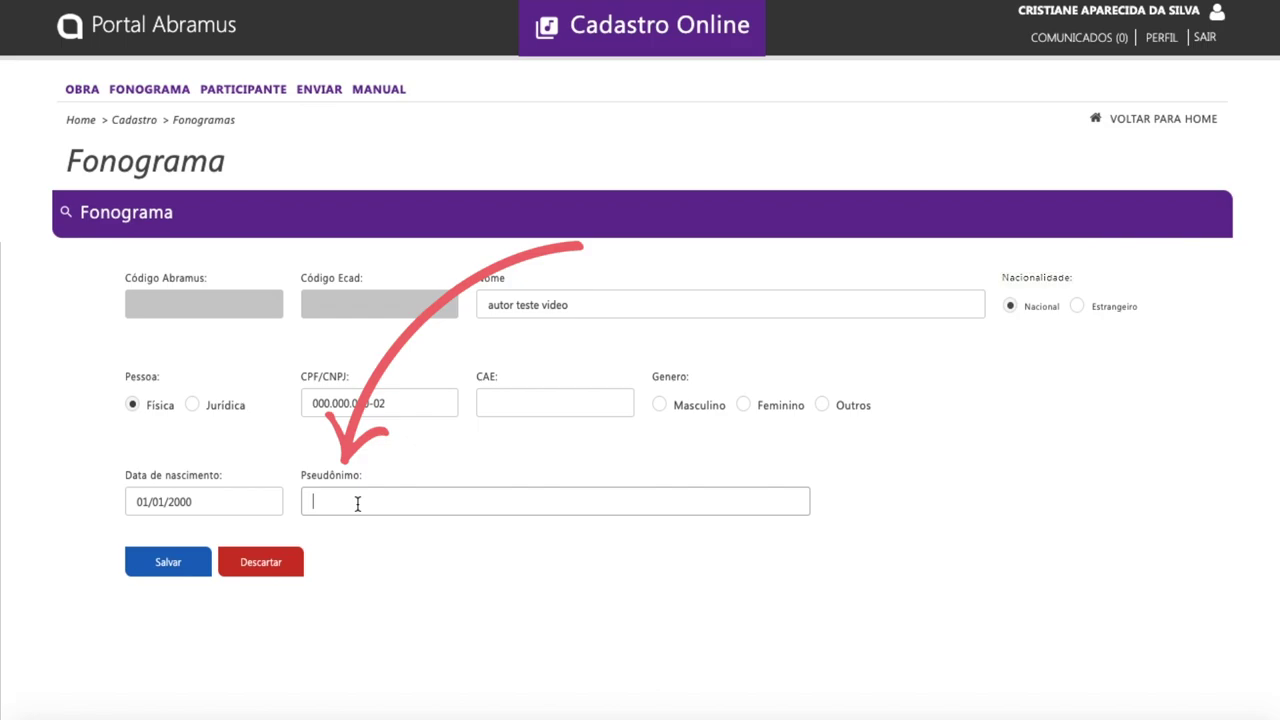
text(autor teste )
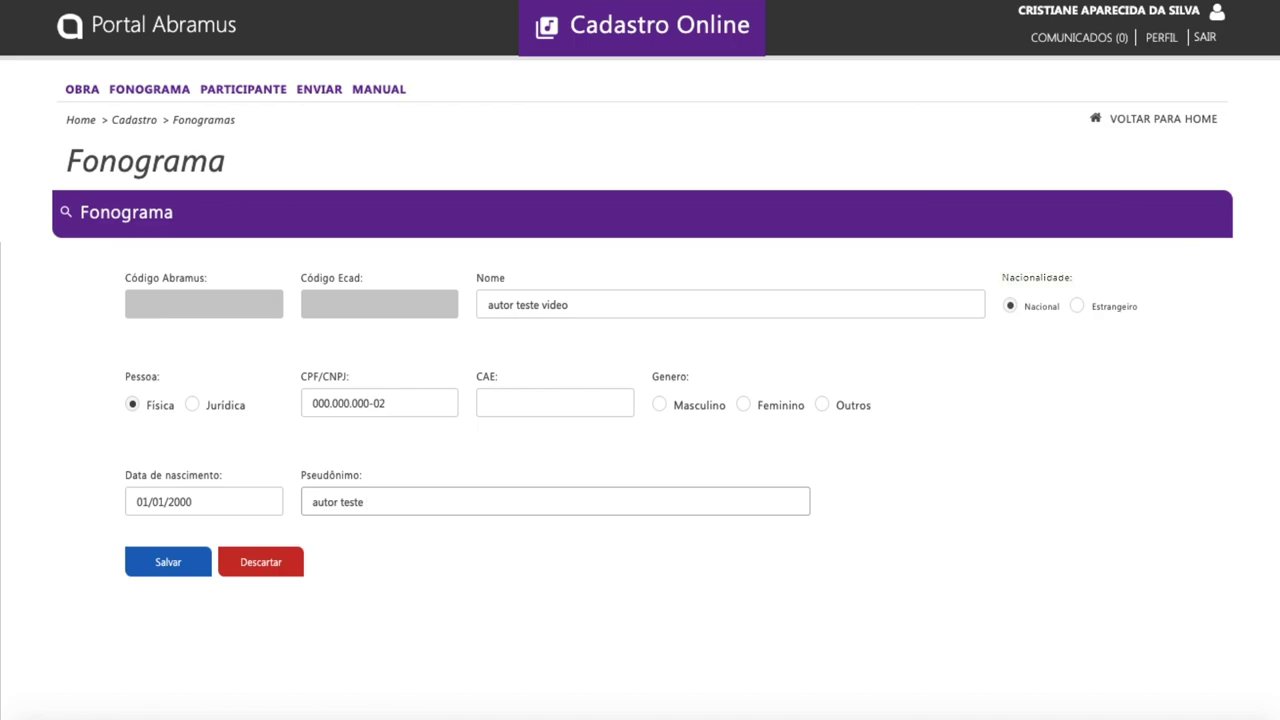
text(video)
click(169, 566)
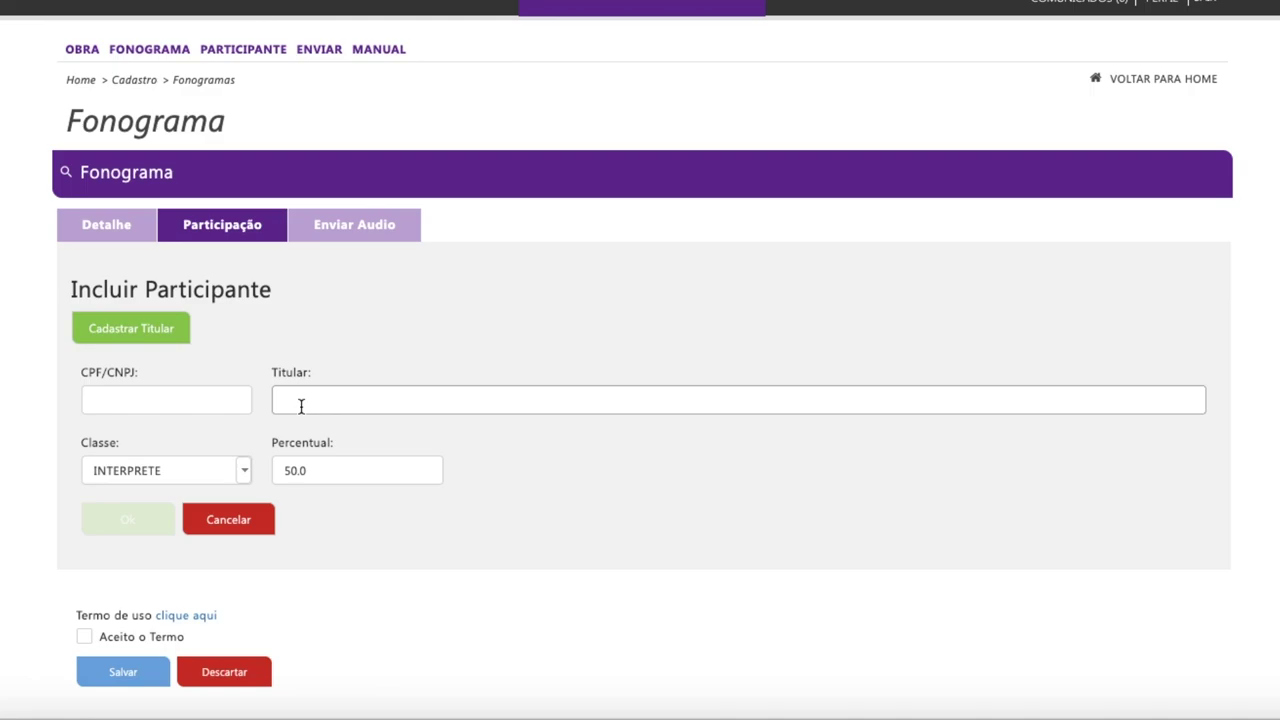
Select the second titular from the name search and set its class to MUSICO.
text(joao)
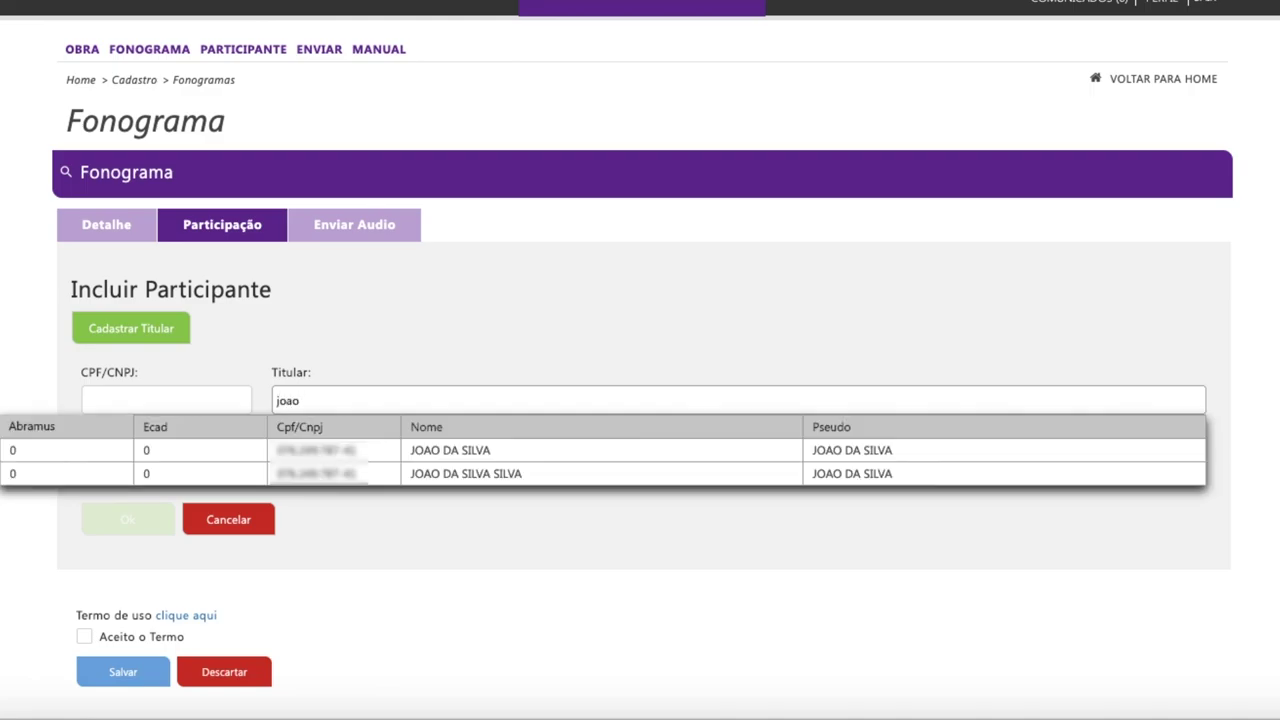
click(463, 452)
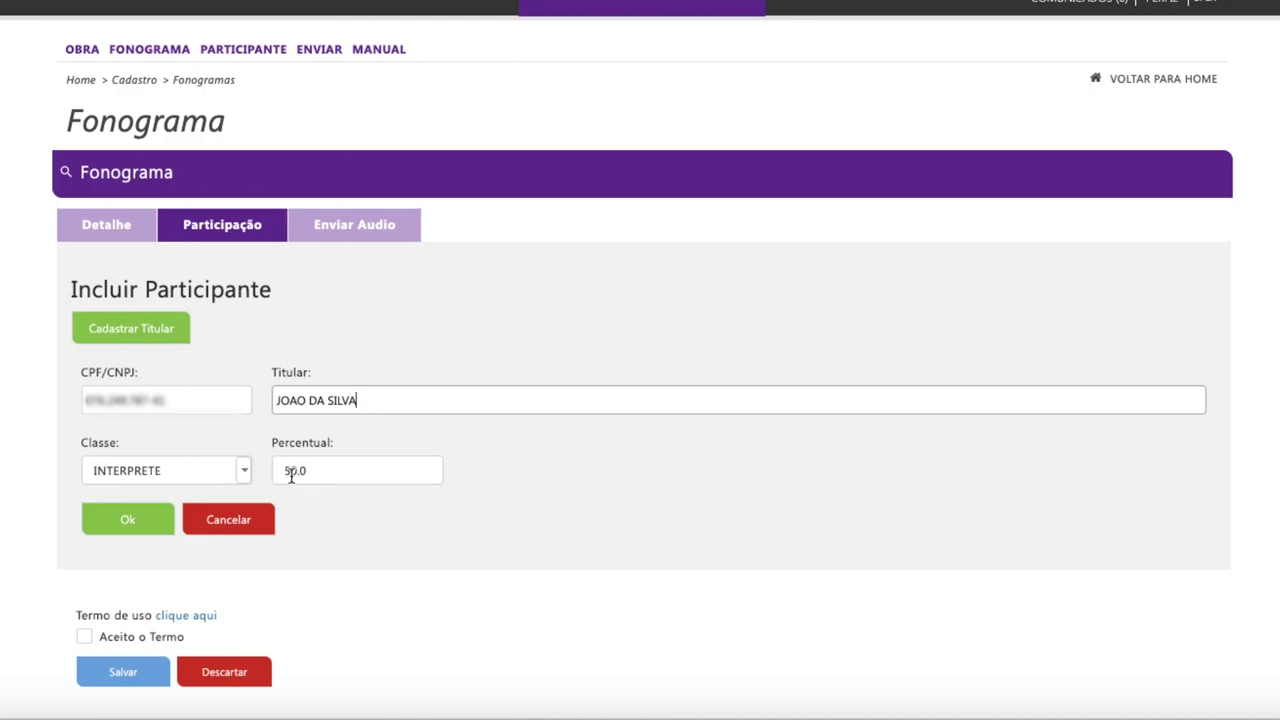
key(ctrl+a)
text(joao)
click(488, 474)
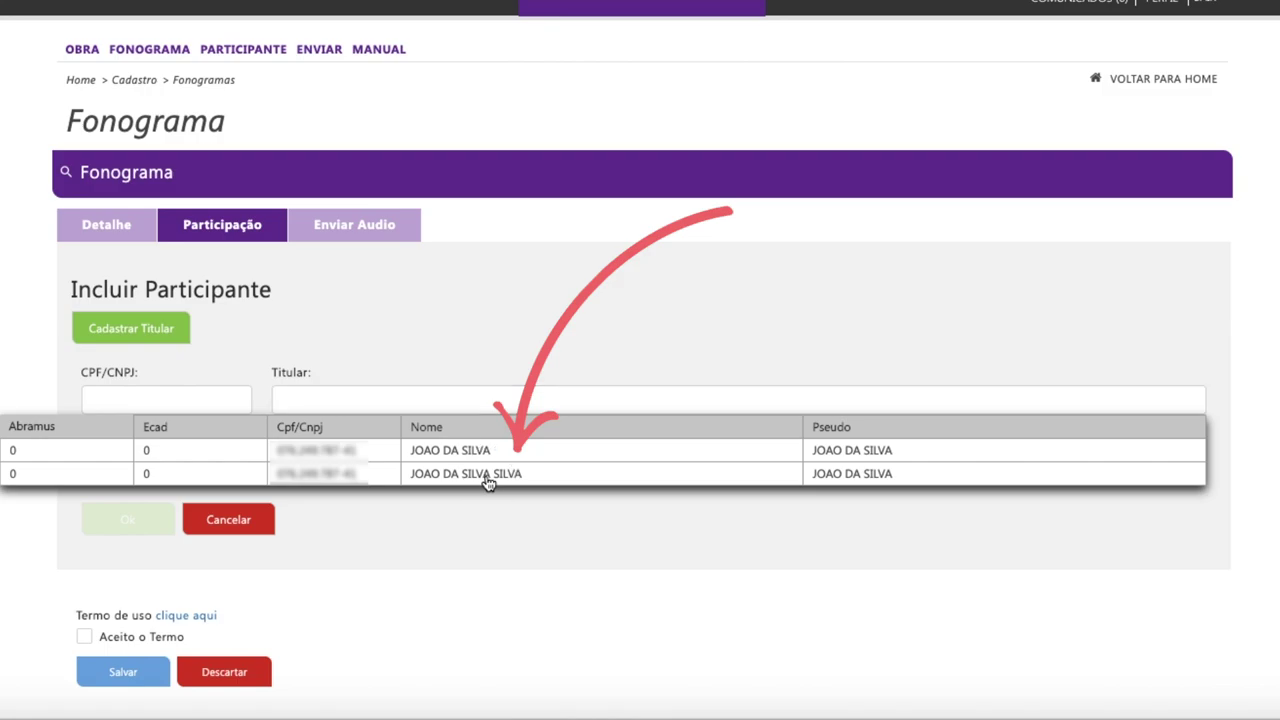
click(243, 474)
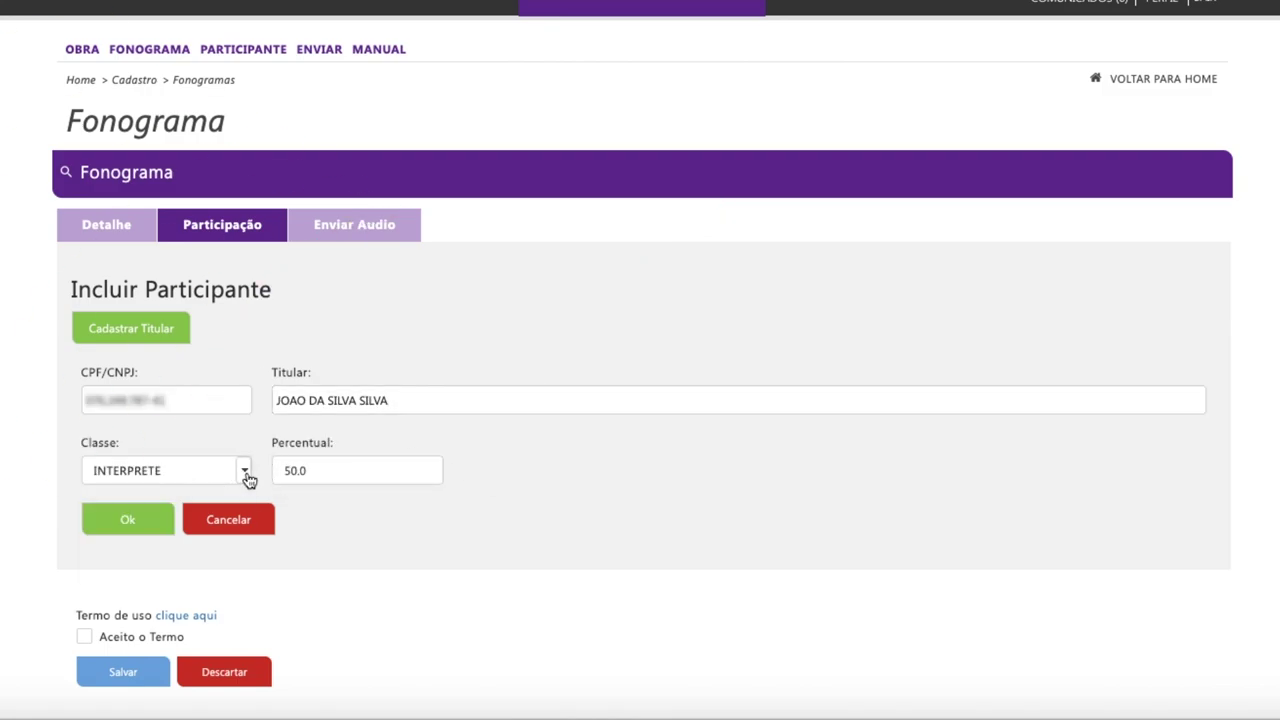
click(135, 522)
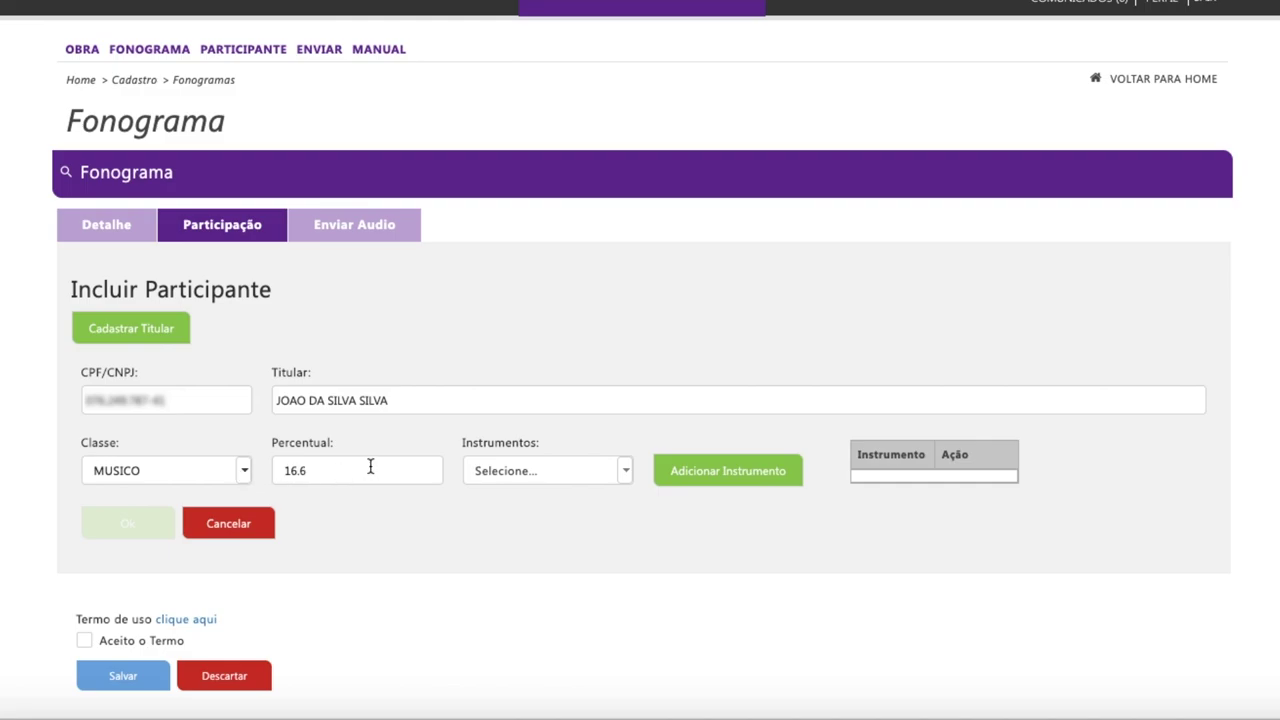
Add ABACO to the musician's instruments and confirm the participant.
click(629, 474)
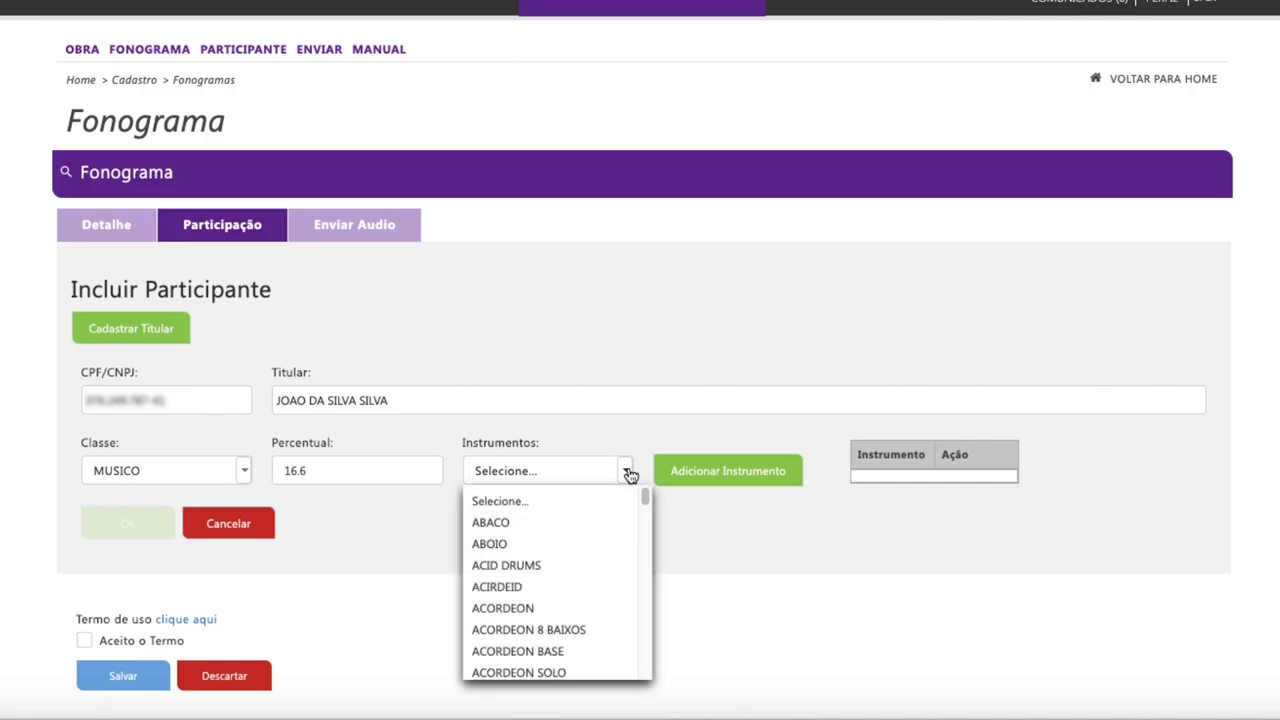
click(503, 528)
click(737, 477)
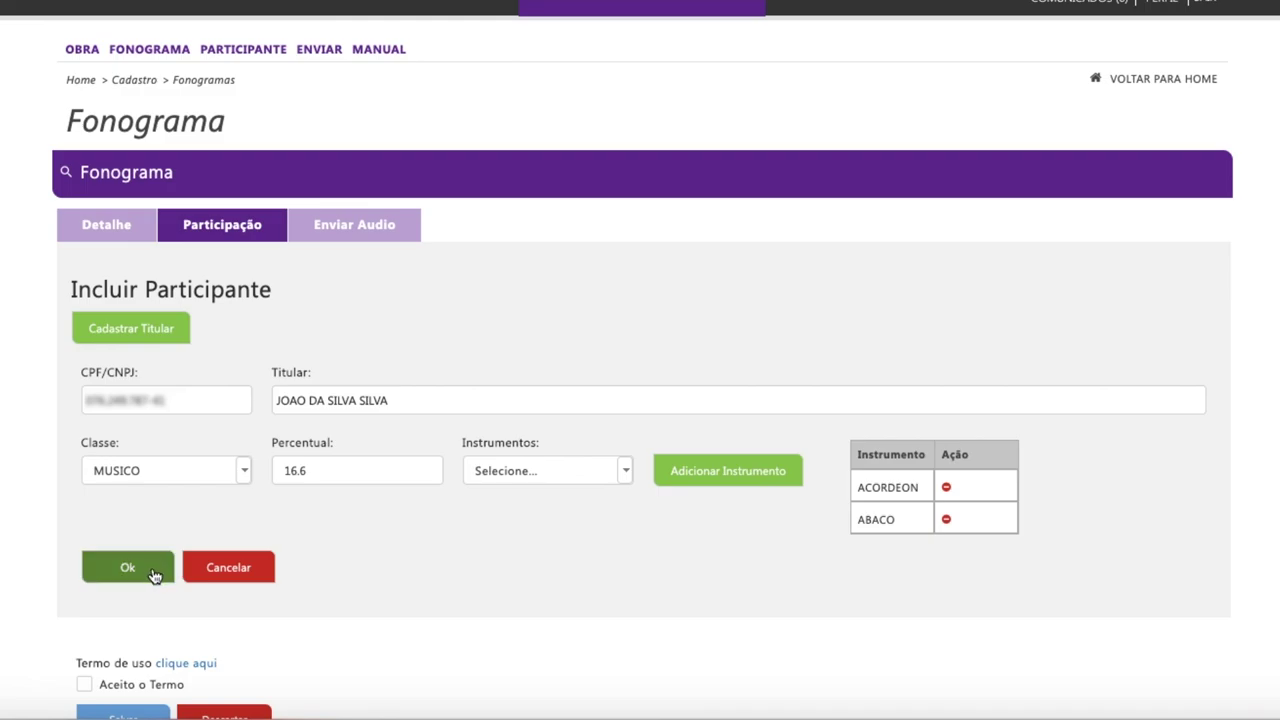
click(153, 575)
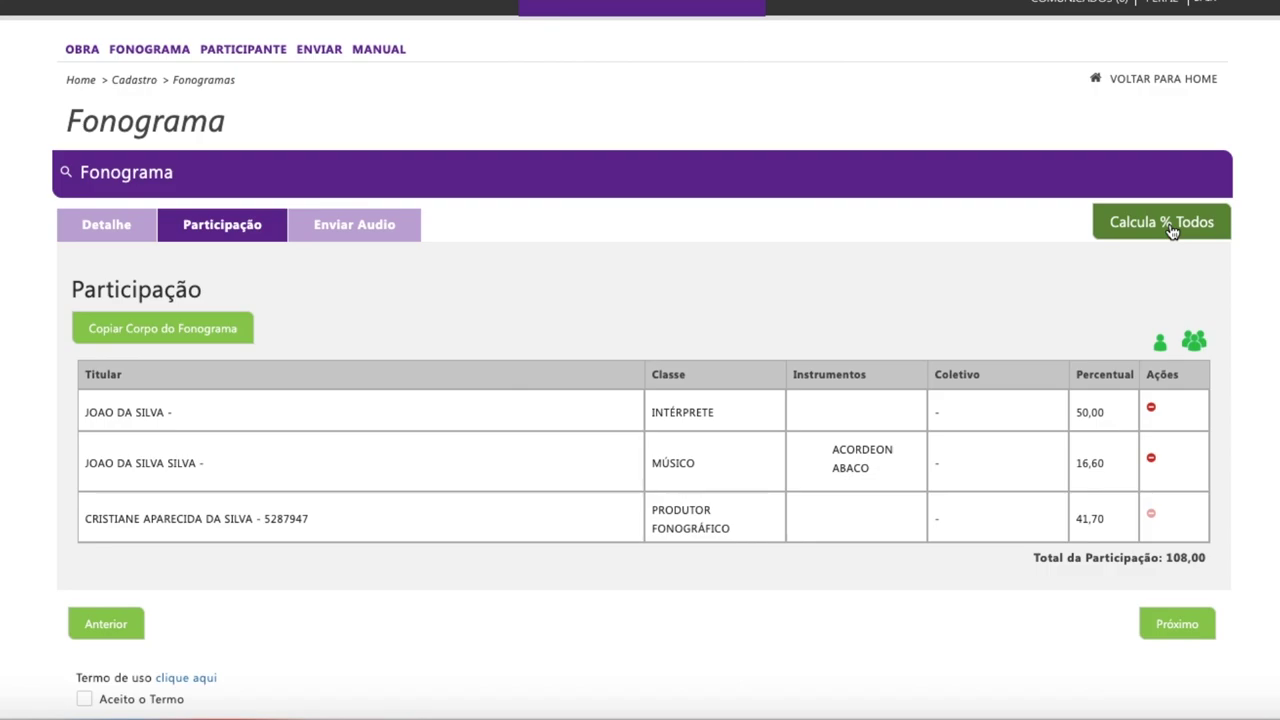
Recalculate all percentages: INTÉRPRETE 41,70, MÚSICO 16,60, PRODUTOR FONOGRÁFICO 41,70, totalling 100,00.
click(1172, 229)
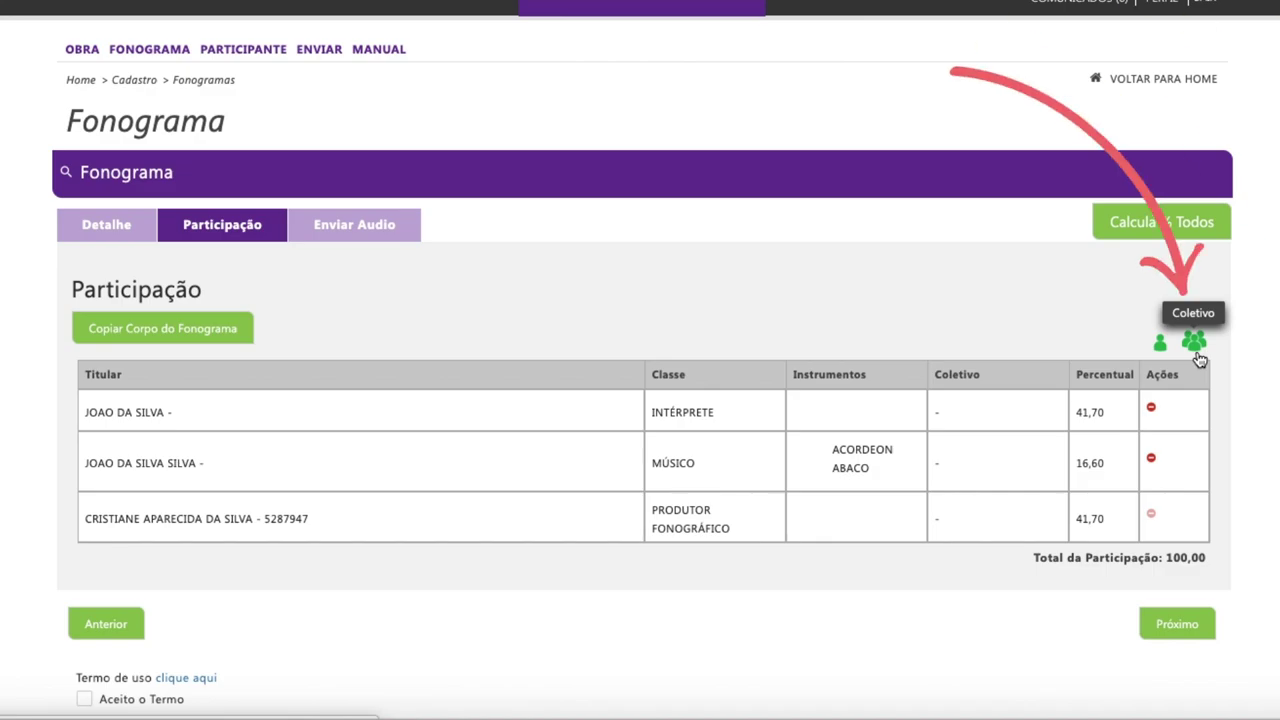
click(1195, 346)
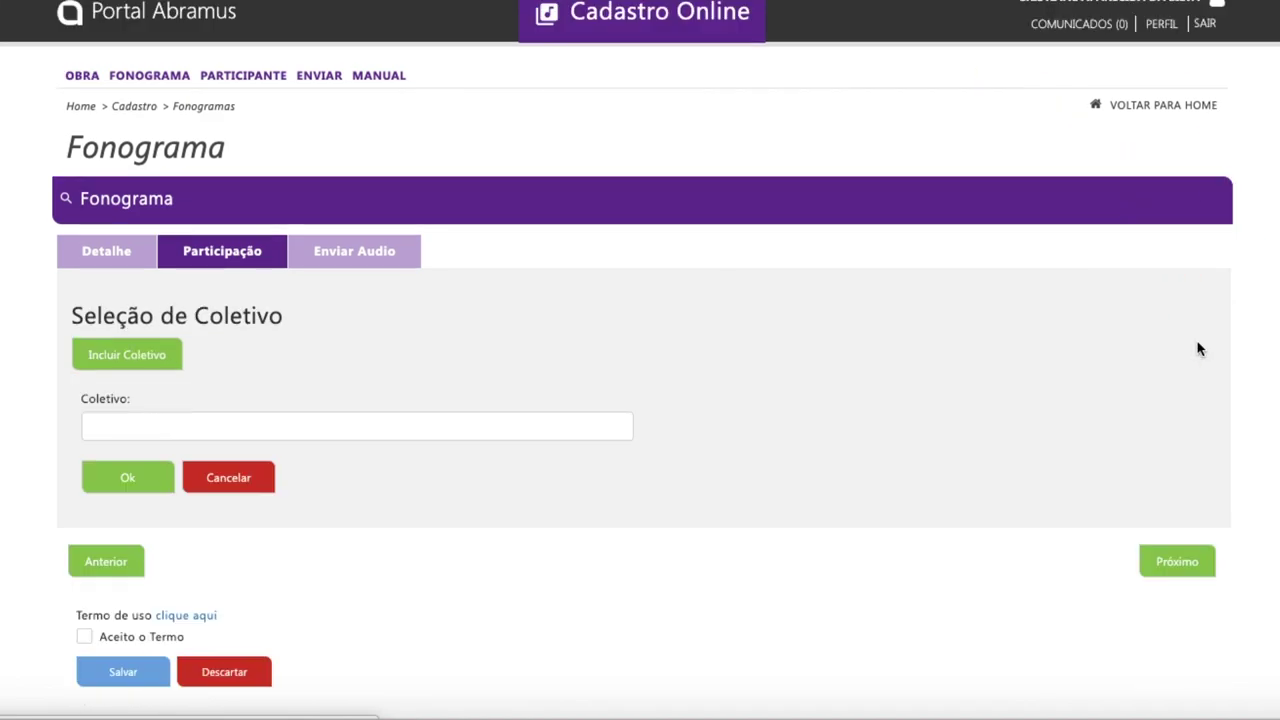
Name the new coletivo 'teste video' and set its Tipo to DUPLA.
click(268, 427)
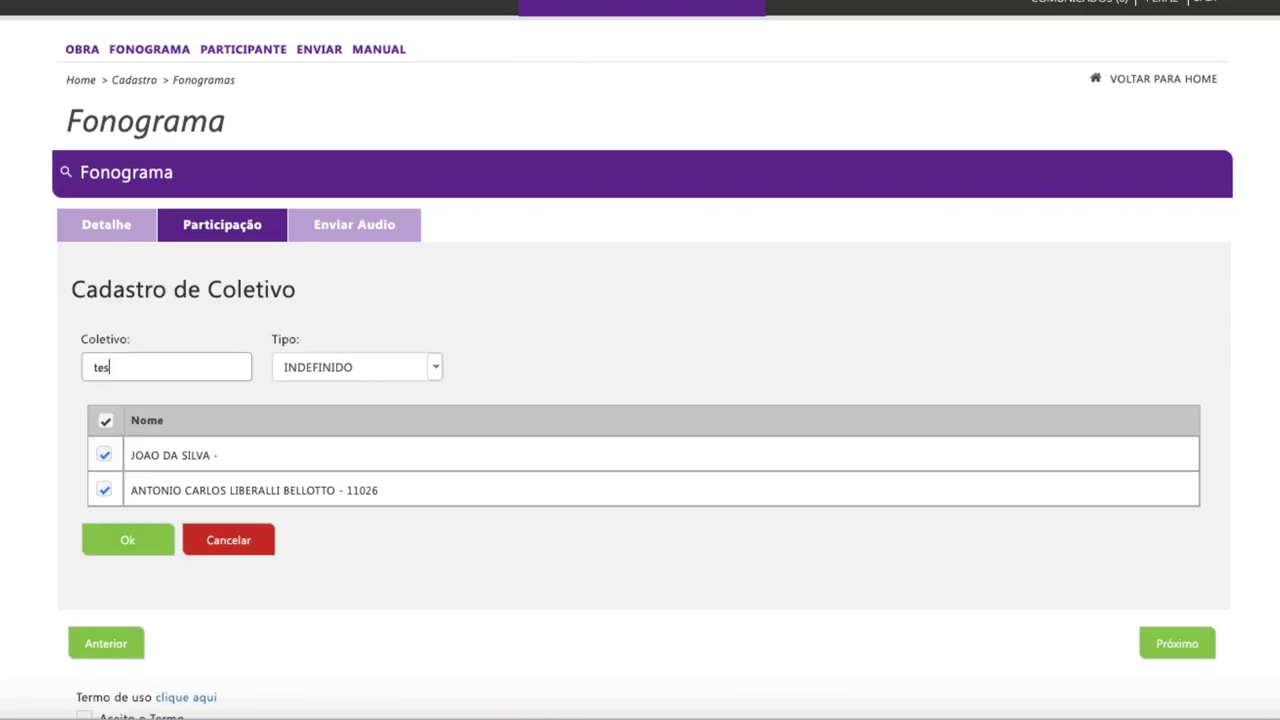
text(te video)
click(350, 367)
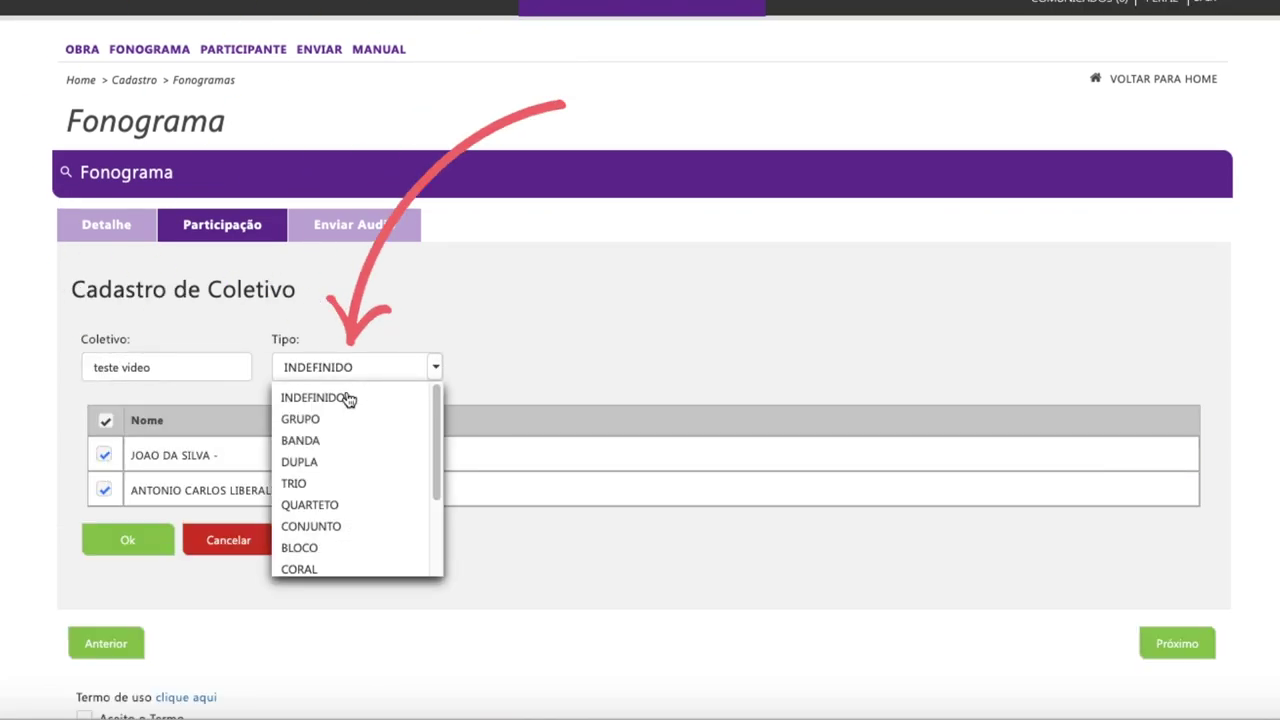
click(300, 472)
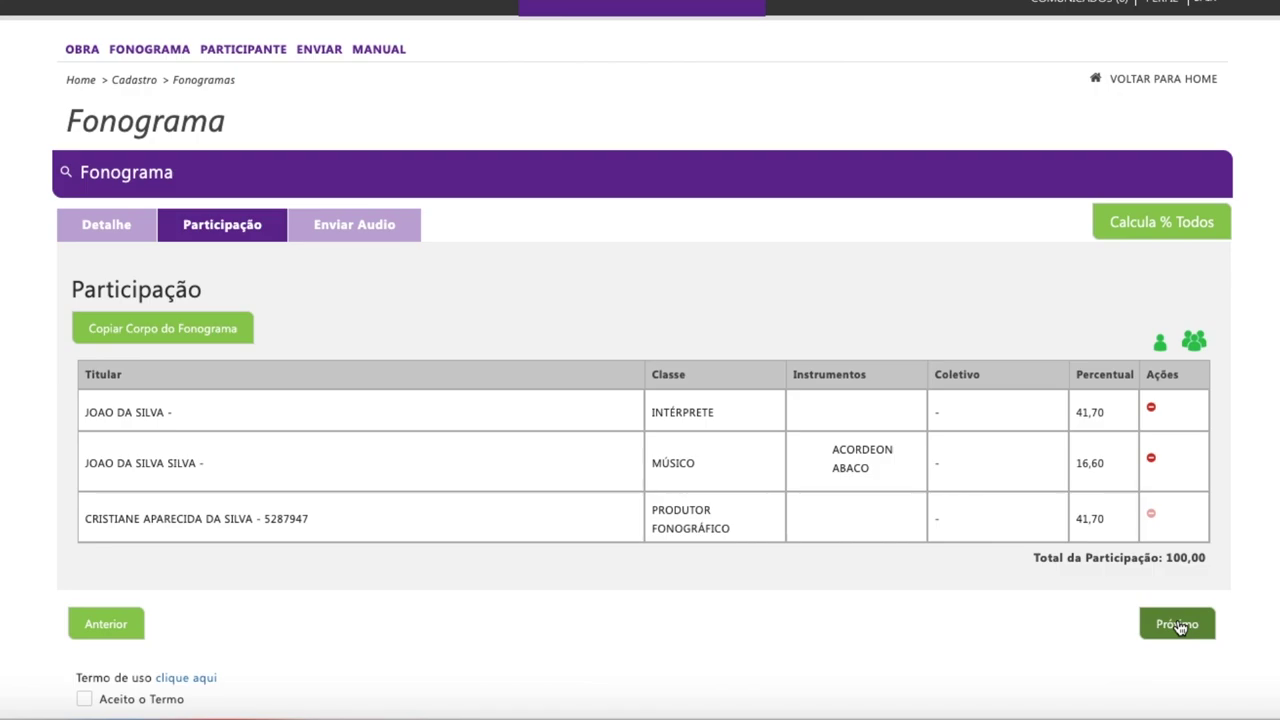
Advance with Próximo to the Fonograma's Enviar Audio tab.
click(1174, 622)
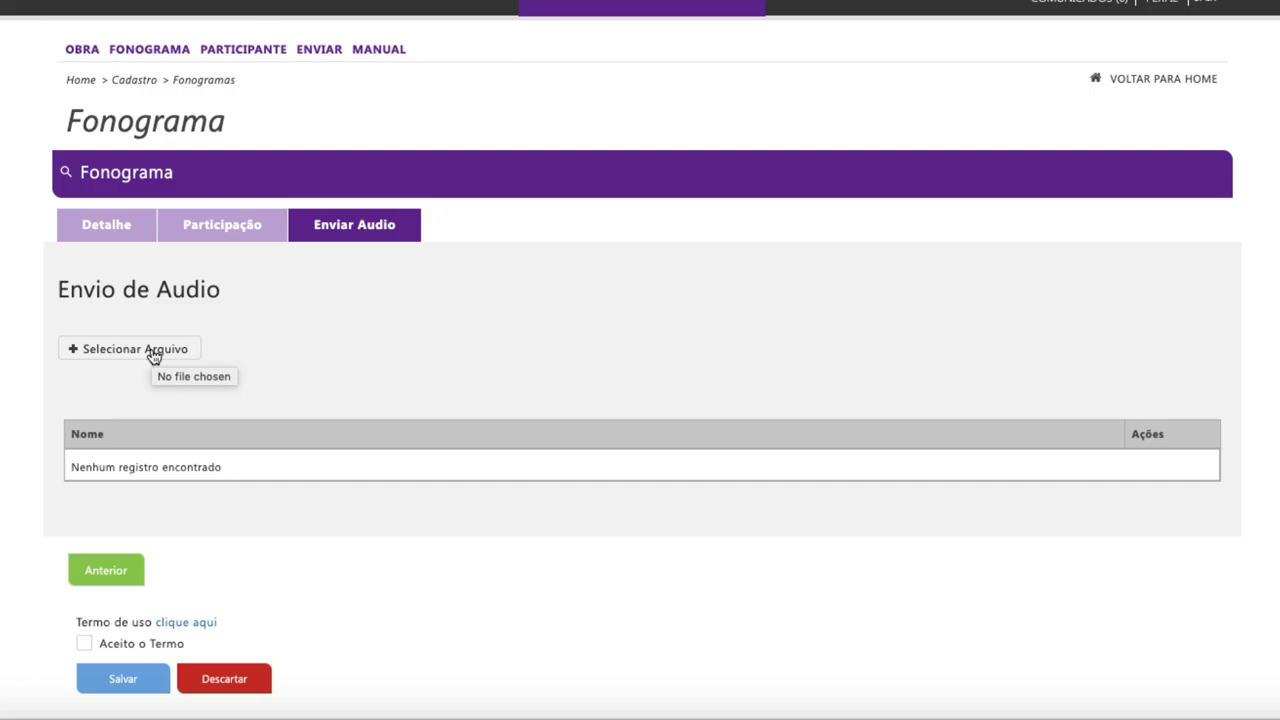
Review the Termo de Uso, tick Aceito o Termo, and save the Fonograma TESTE OBRA 2.
click(186, 622)
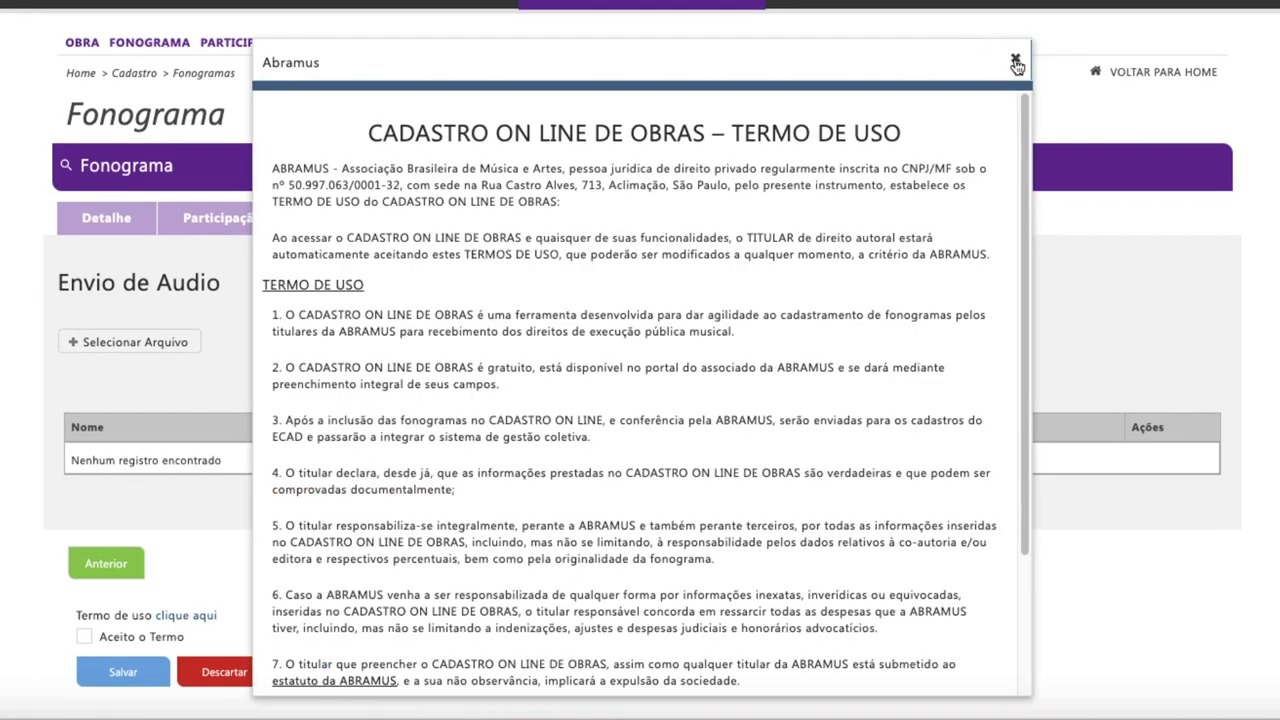
click(1016, 59)
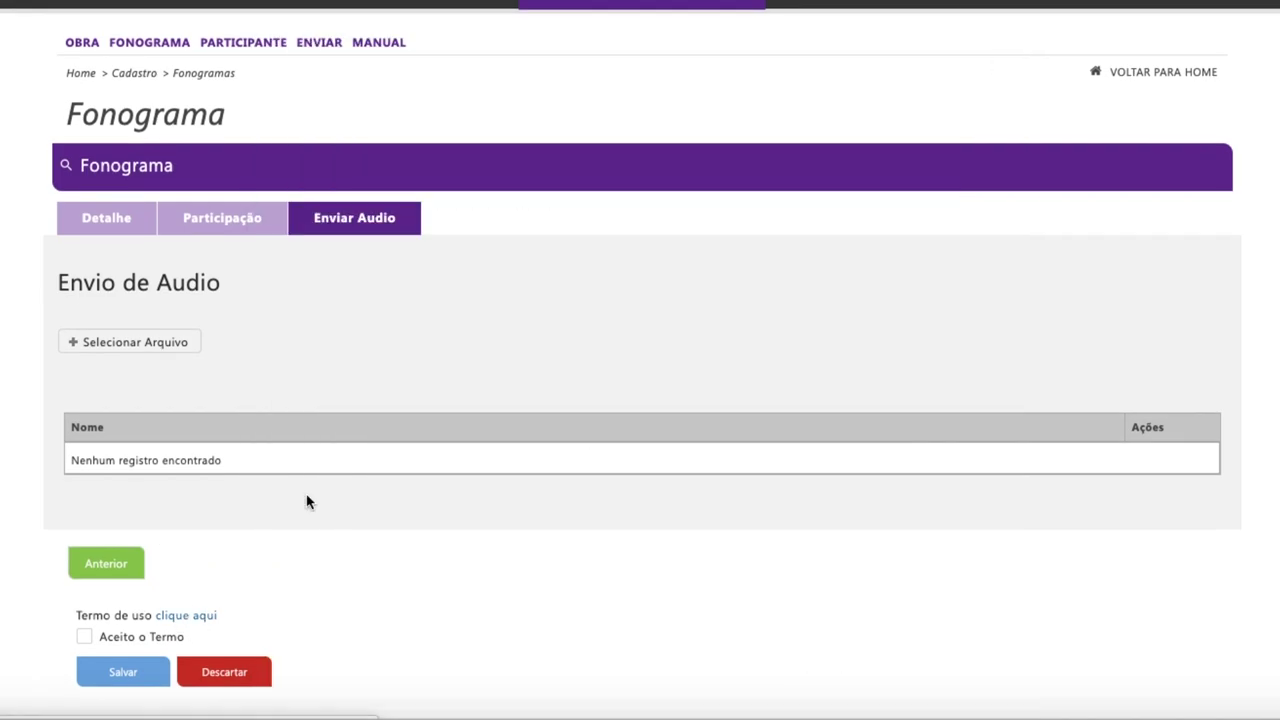
click(84, 641)
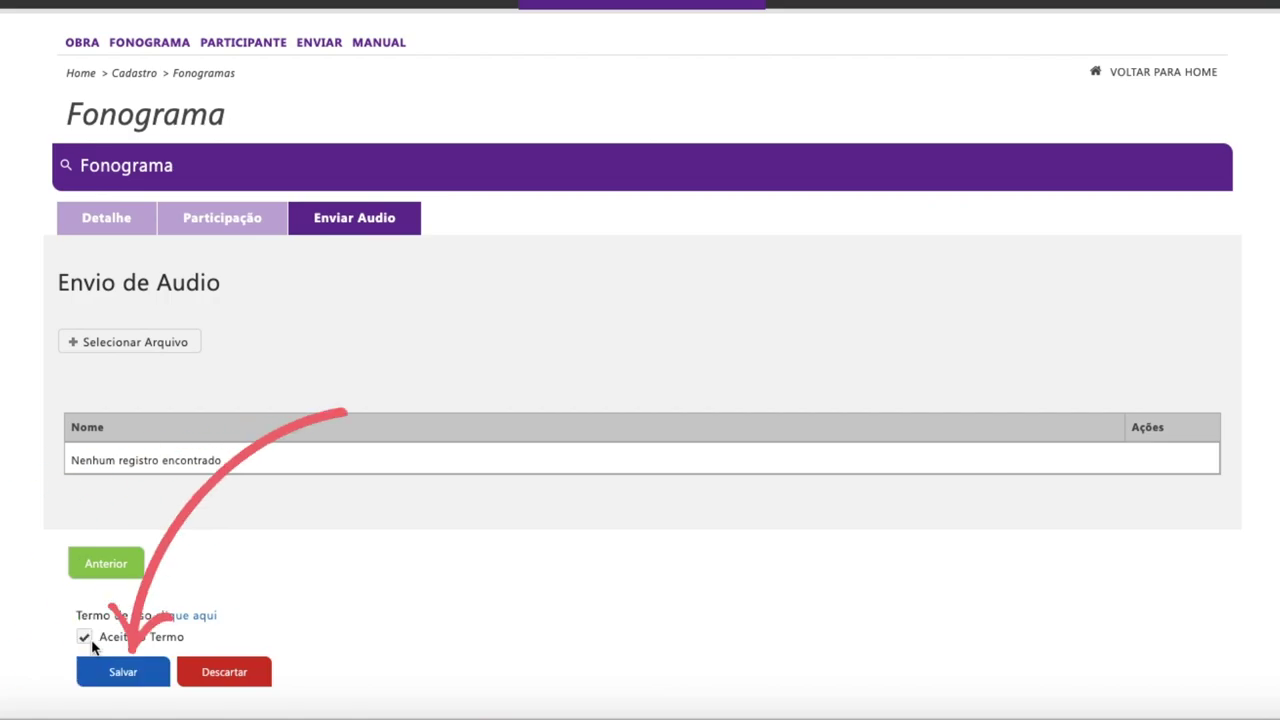
click(110, 672)
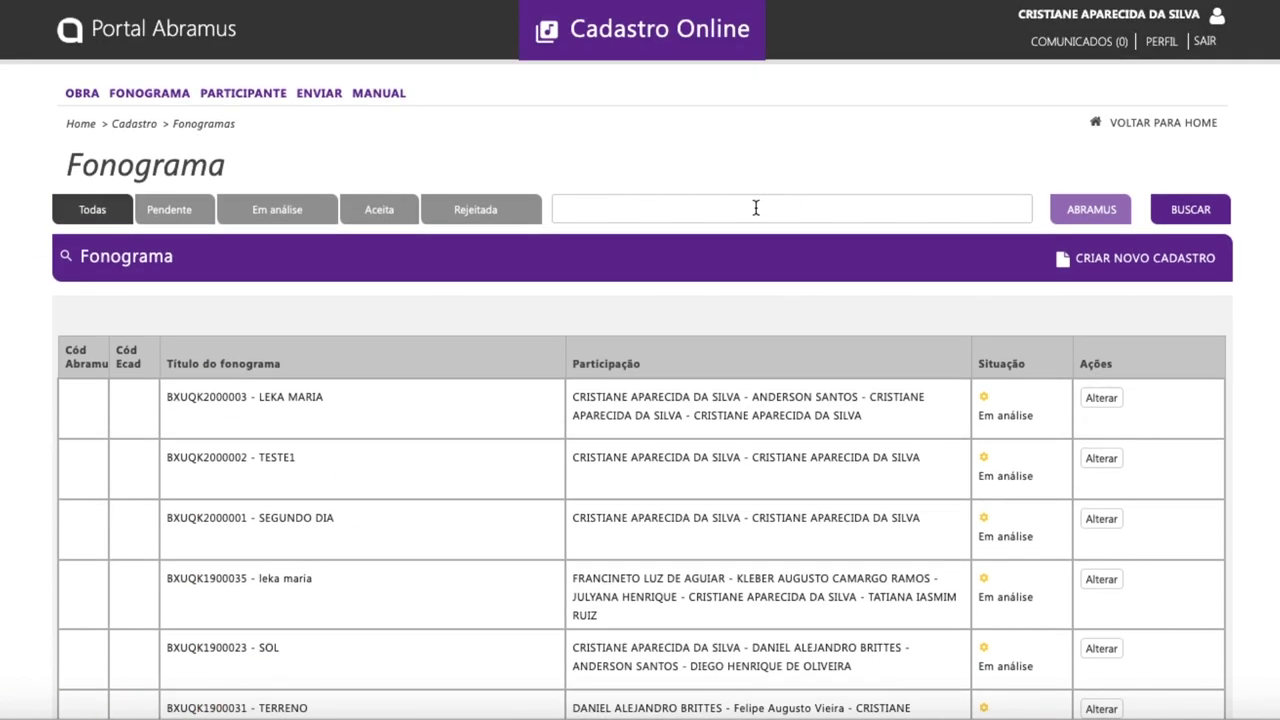
Search the Fonograma list for 'teste obra 2' and open its Detalhe form.
click(756, 208)
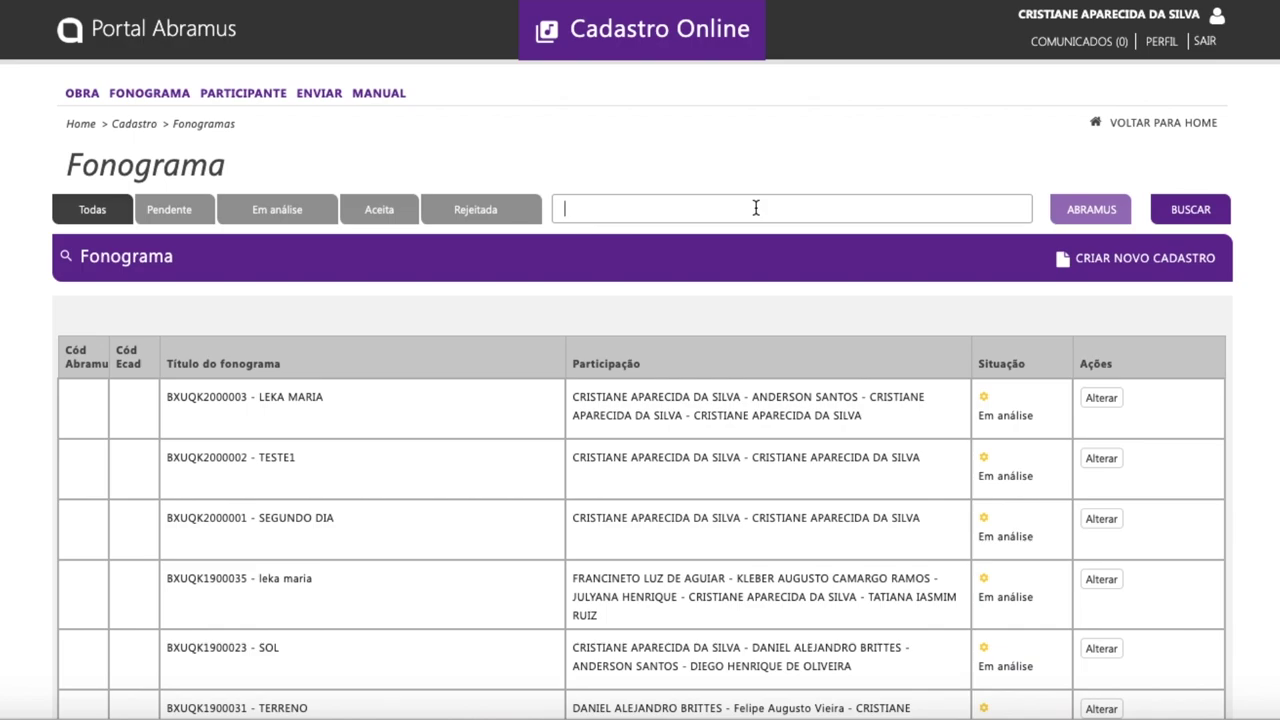
text(teste obra 2)
click(1184, 212)
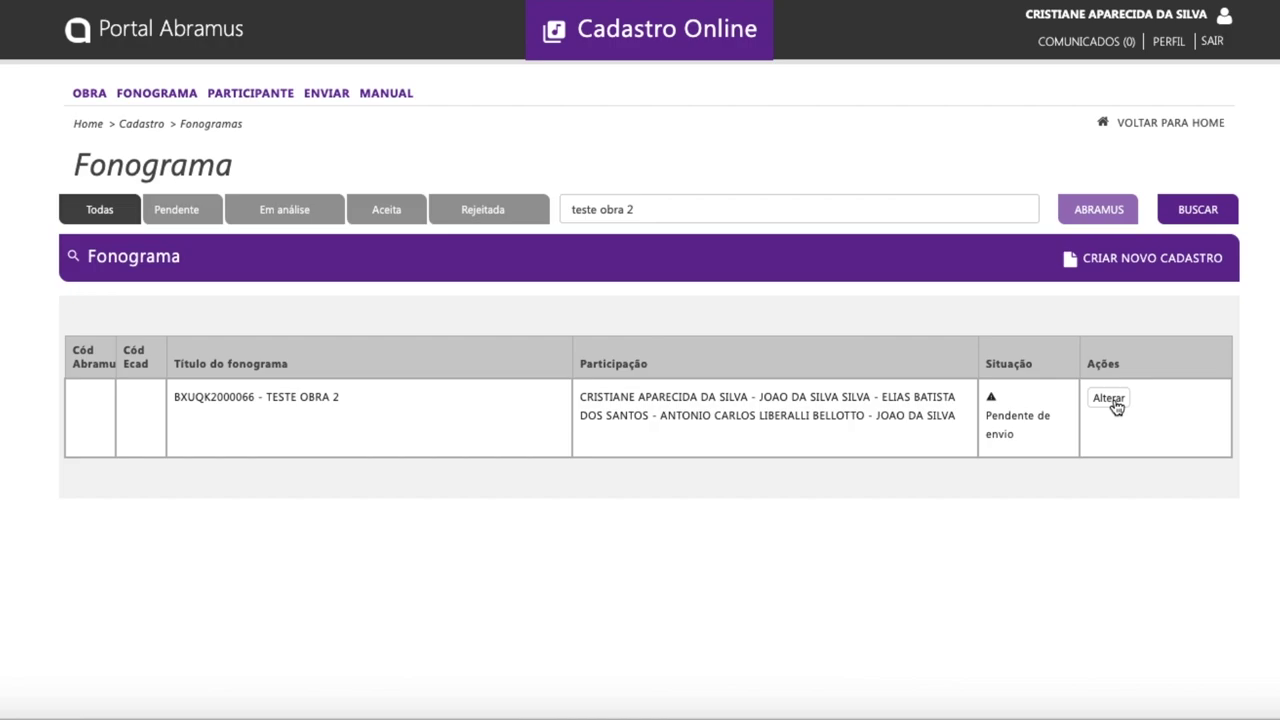
click(1106, 258)
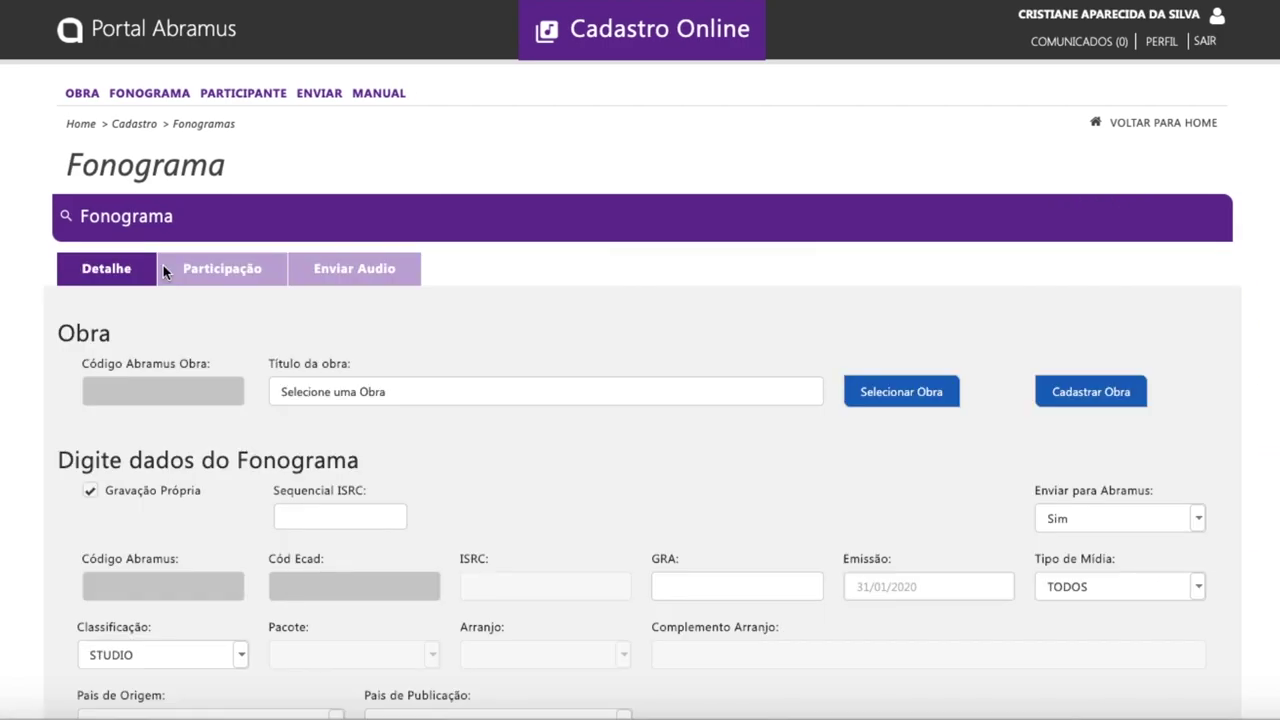